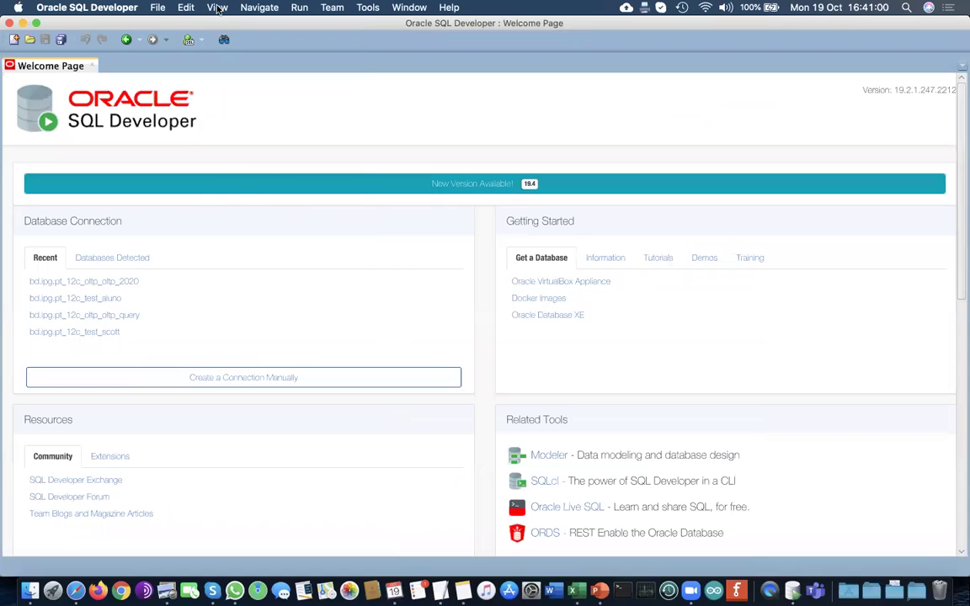
Open the Data Modeler browser and show the logical model of the Untitled_1 design
{"action": "mouse_move", "coordinate": [237, 25]}
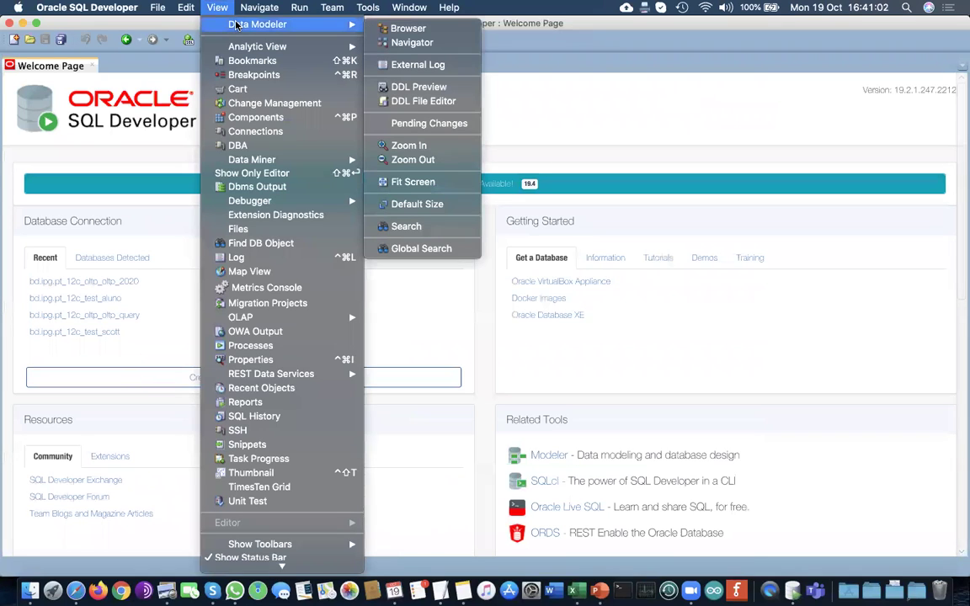
{"action": "left_click", "coordinate": [409, 29]}
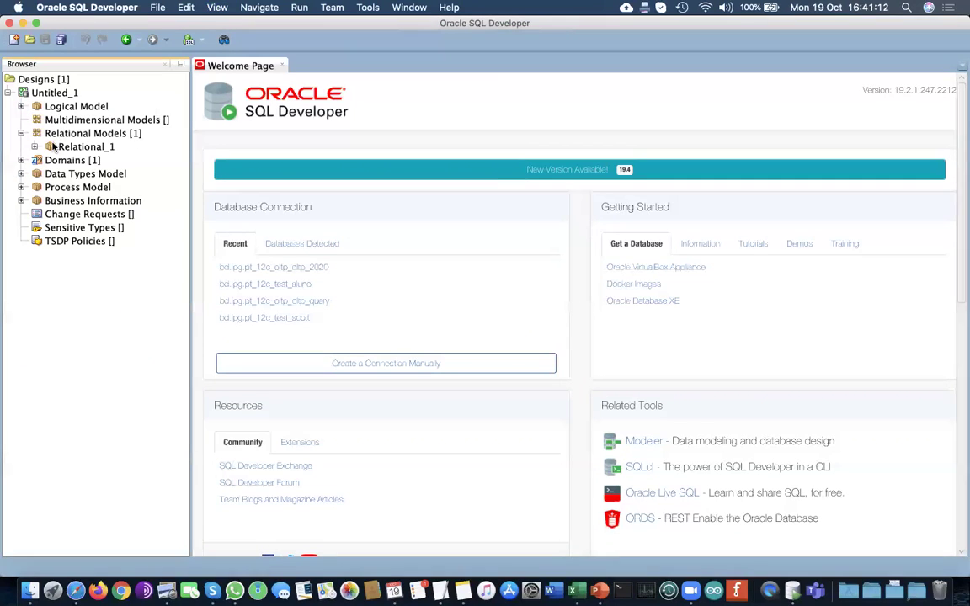
{"action": "left_click", "coordinate": [20, 107]}
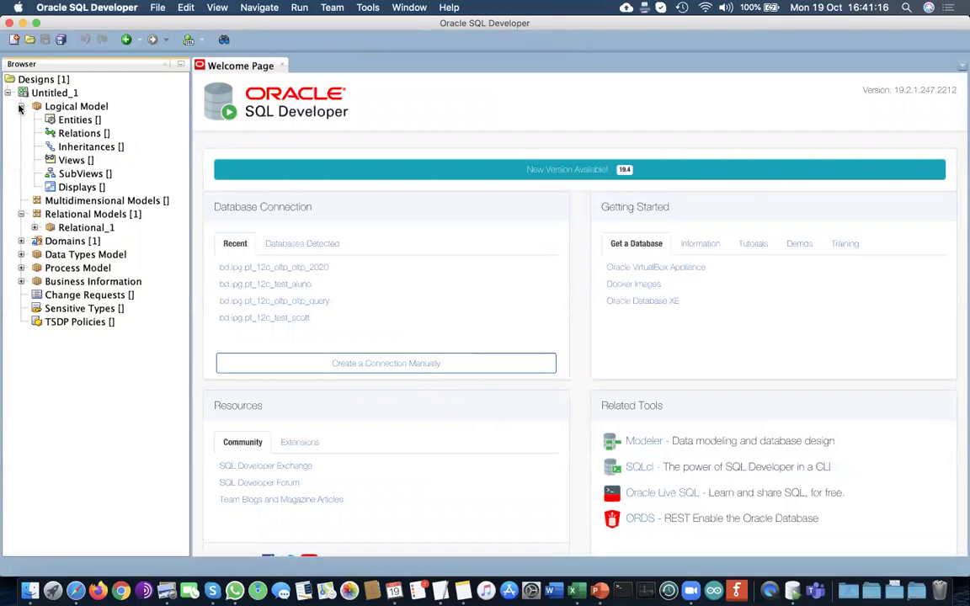
{"action": "left_click", "coordinate": [67, 108]}
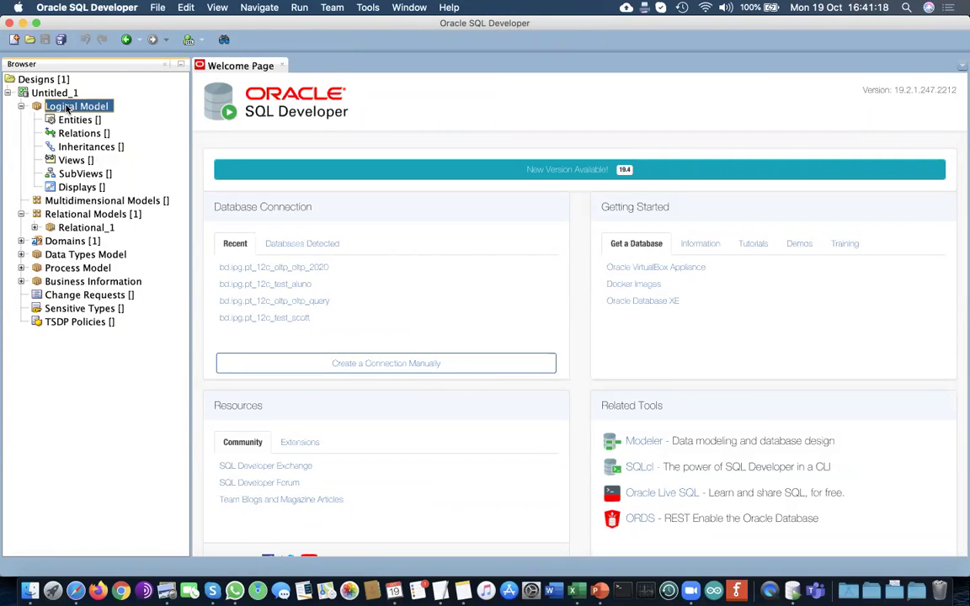
{"action": "right_click", "coordinate": [66, 107]}
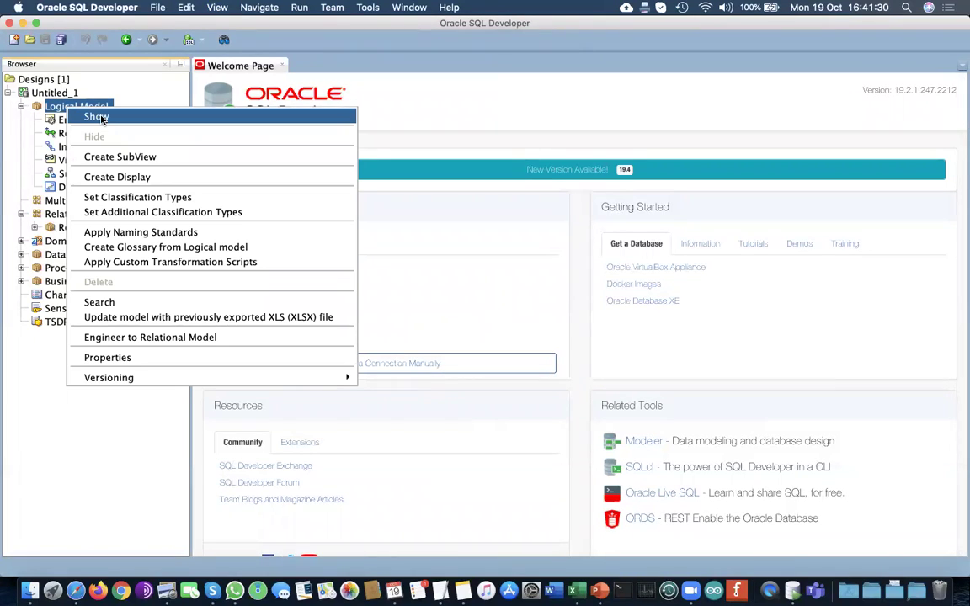
{"action": "left_click", "coordinate": [97, 117]}
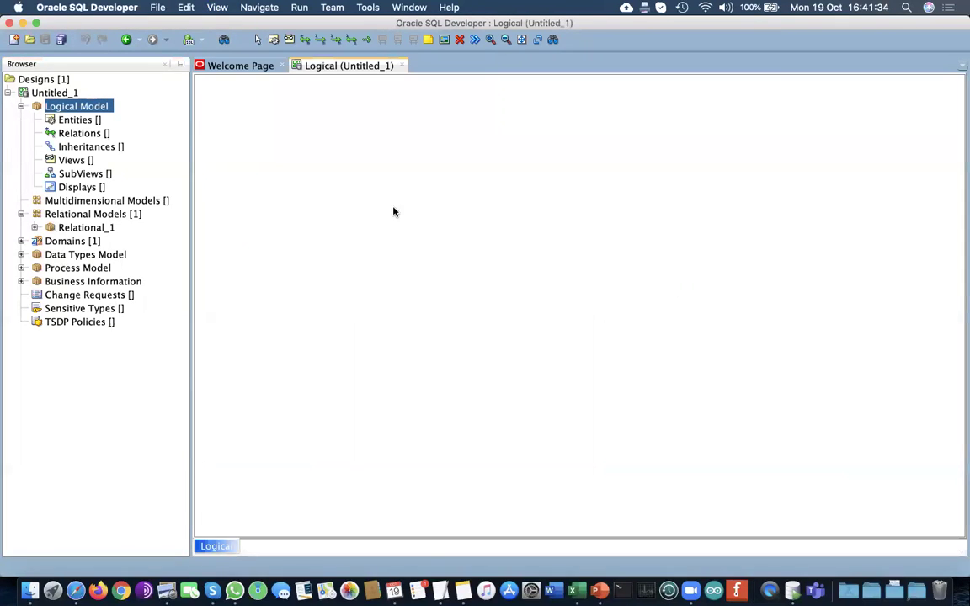
Place a new entity near the upper area of the logical diagram and name it Departamento
{"action": "left_click", "coordinate": [274, 42]}
{"action": "left_click", "coordinate": [289, 122]}
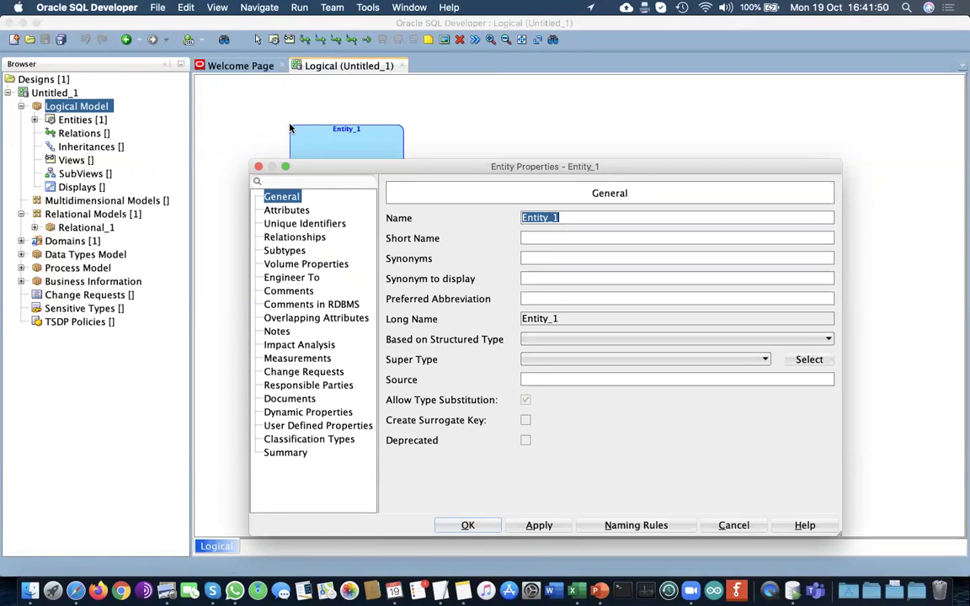
{"action": "type", "text": "Departamento"}
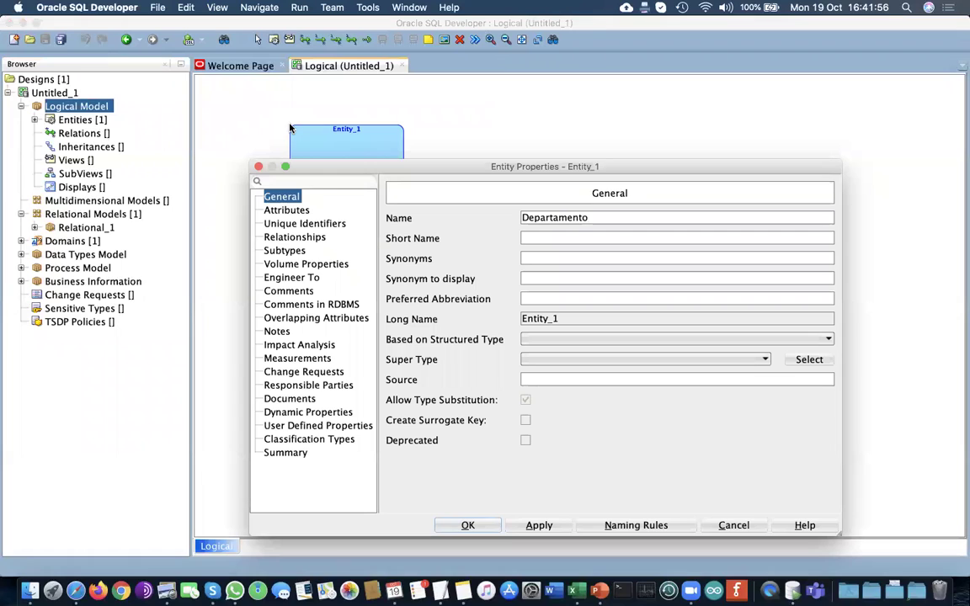
Add a dept_id attribute to Departamento with logical type NUMERIC, precision 9, as primary UID, and apply it
{"action": "left_click", "coordinate": [285, 213]}
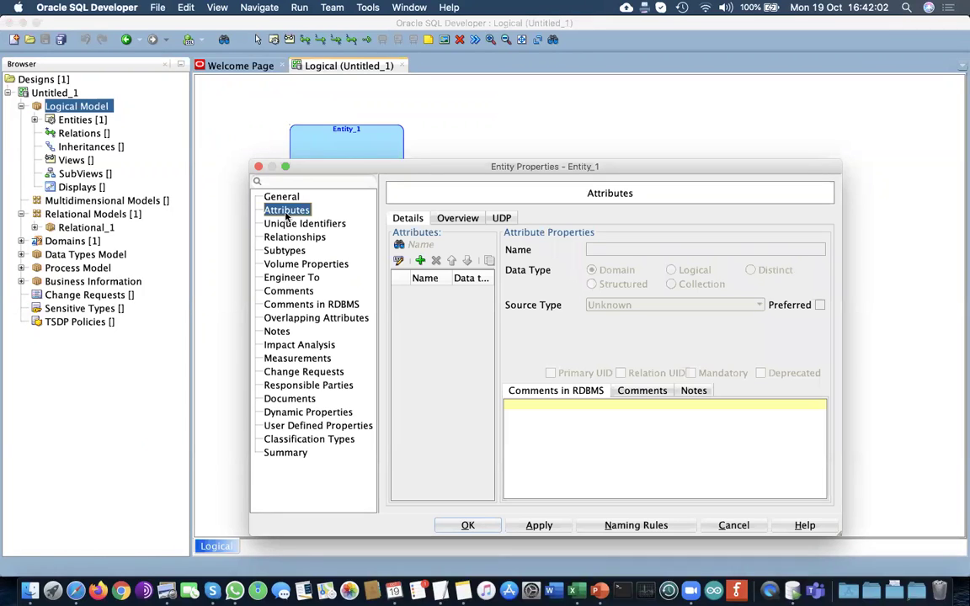
{"action": "left_click", "coordinate": [420, 261]}
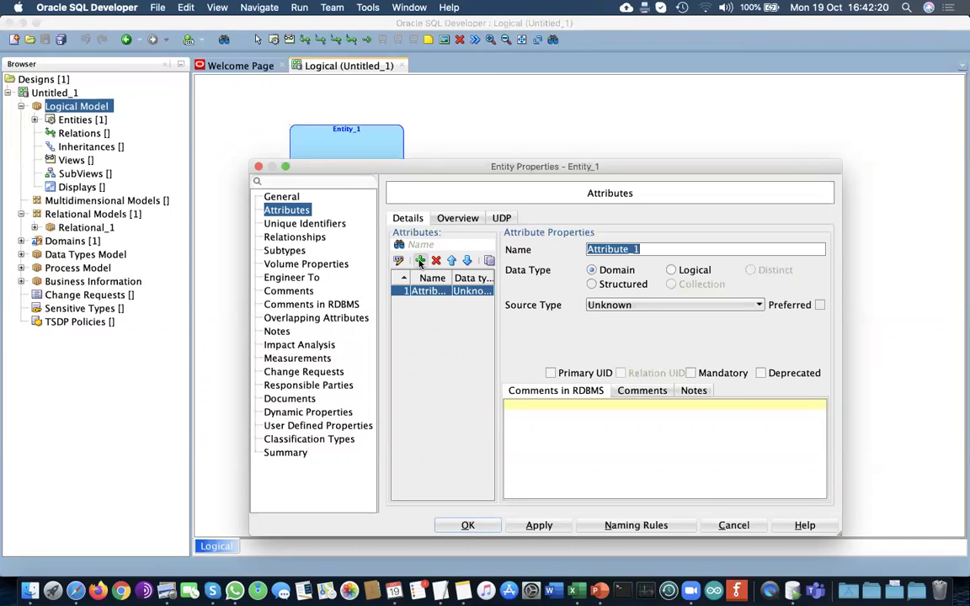
{"action": "type", "text": "dept_id"}
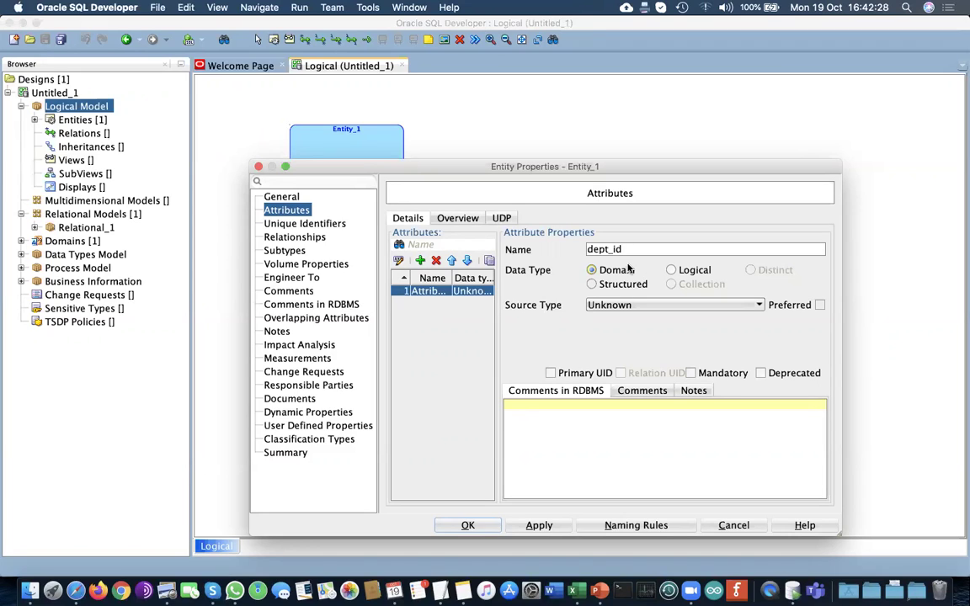
{"action": "left_click", "coordinate": [673, 270]}
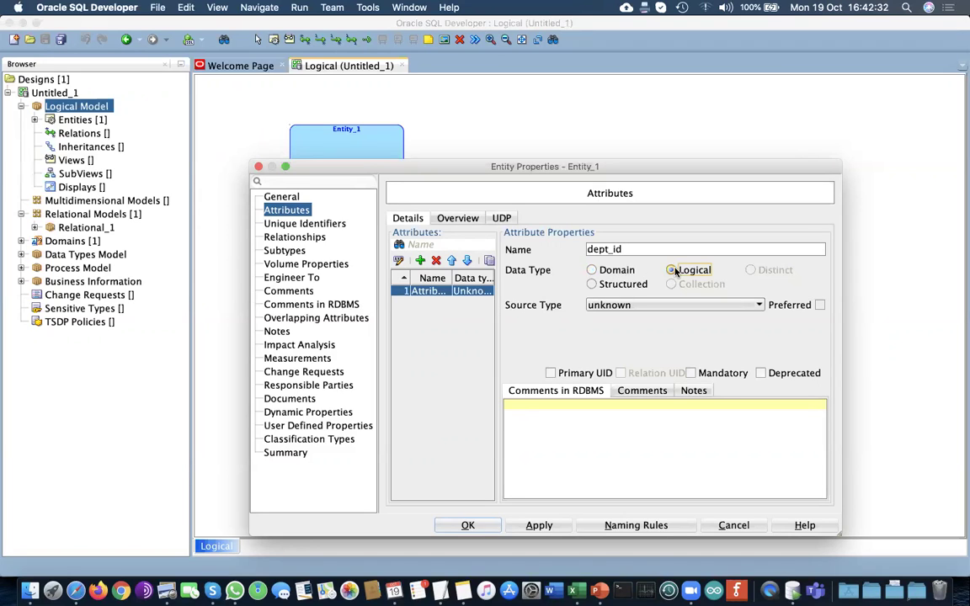
{"action": "left_click", "coordinate": [683, 308]}
{"action": "key", "text": "n"}
{"action": "key", "text": "u"}
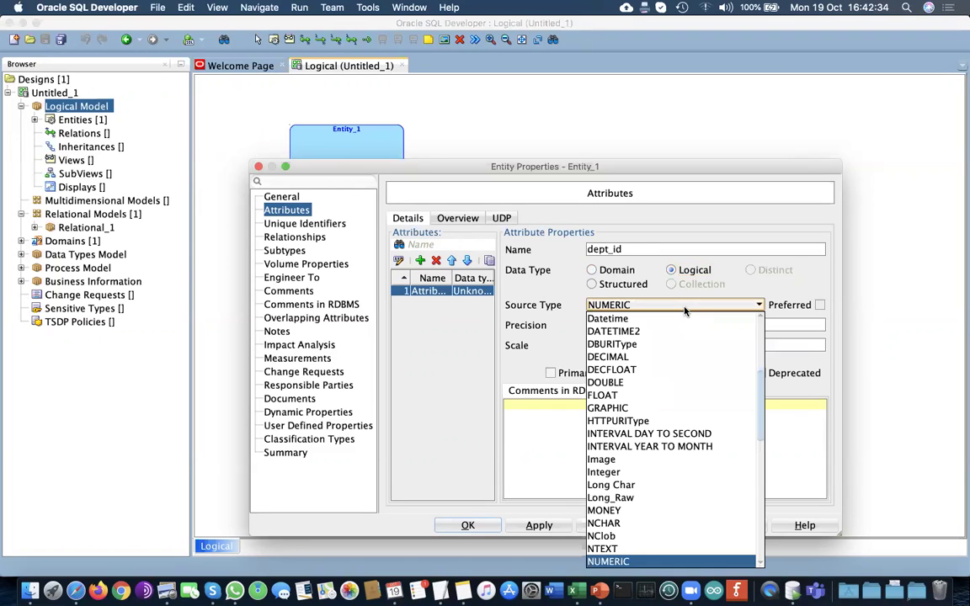
{"action": "key", "text": "Return"}
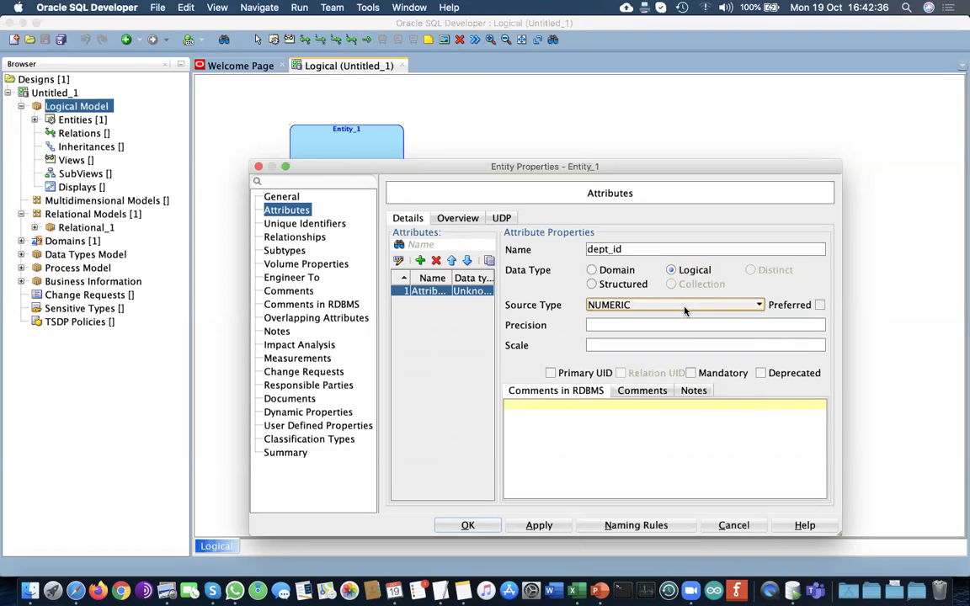
{"action": "left_click", "coordinate": [647, 324]}
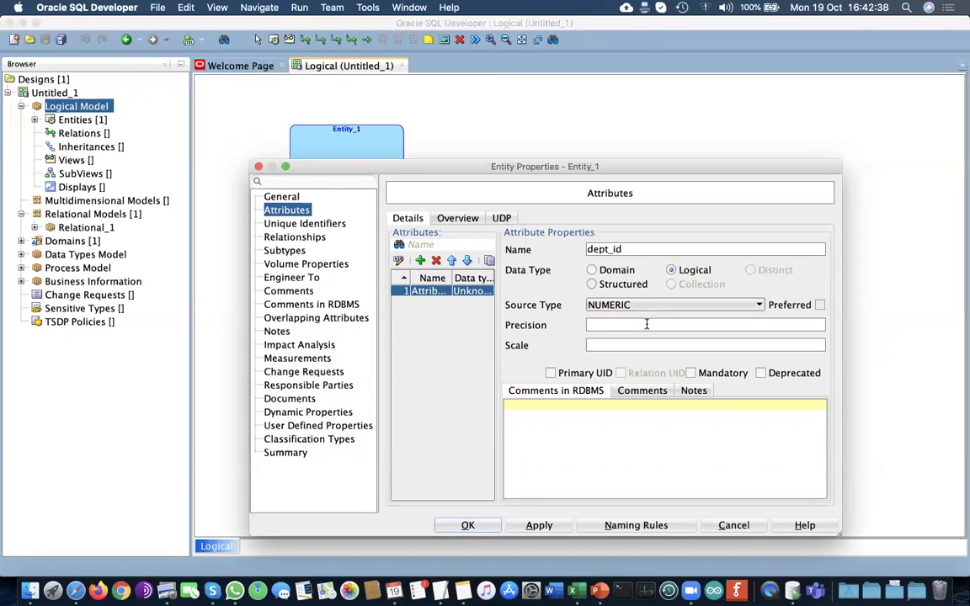
{"action": "type", "text": "9"}
{"action": "left_click", "coordinate": [551, 373]}
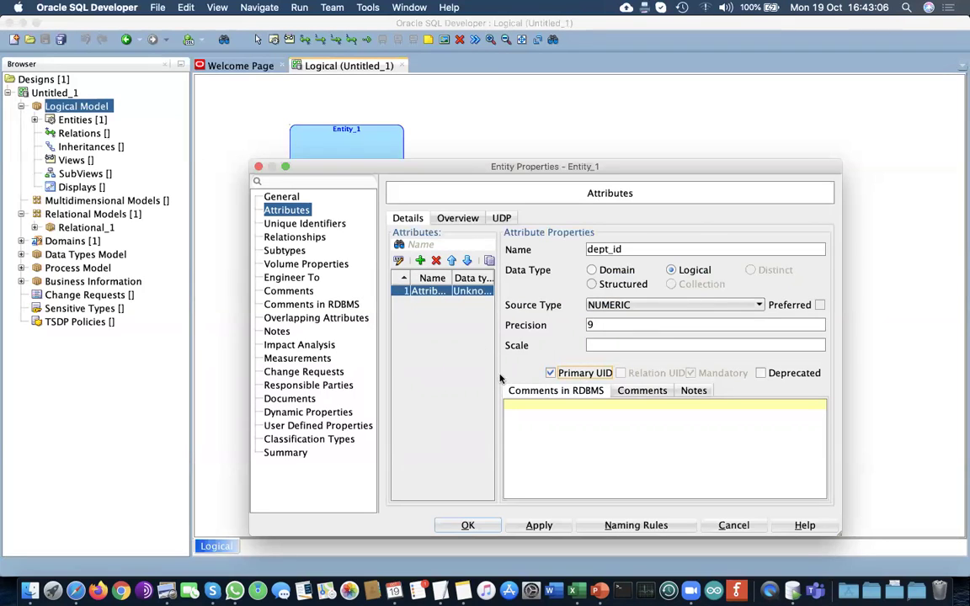
{"action": "left_click", "coordinate": [538, 527]}
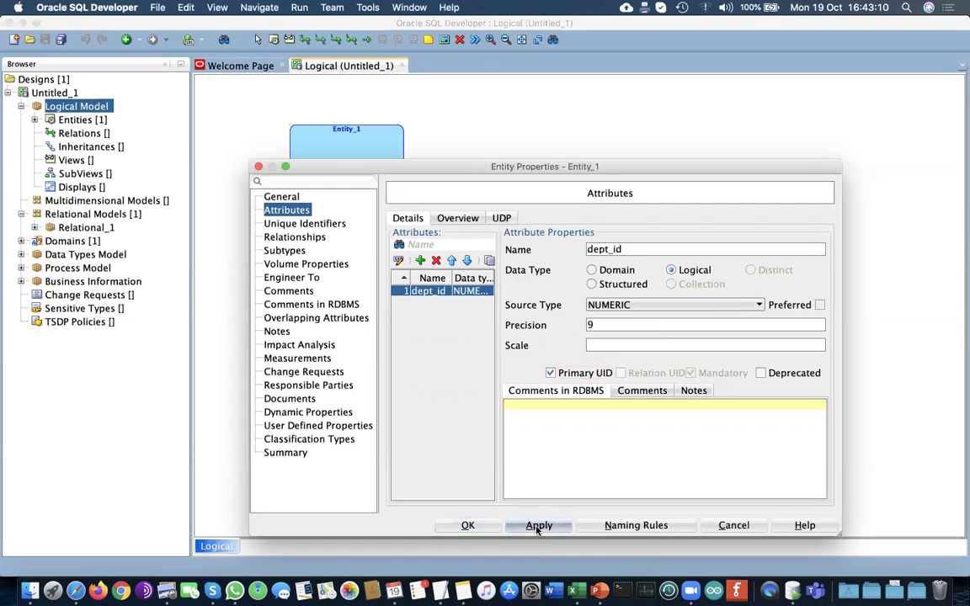
Add a mandatory nome attribute to Departamento with logical type VARCHAR and size 30
{"action": "left_click", "coordinate": [420, 261]}
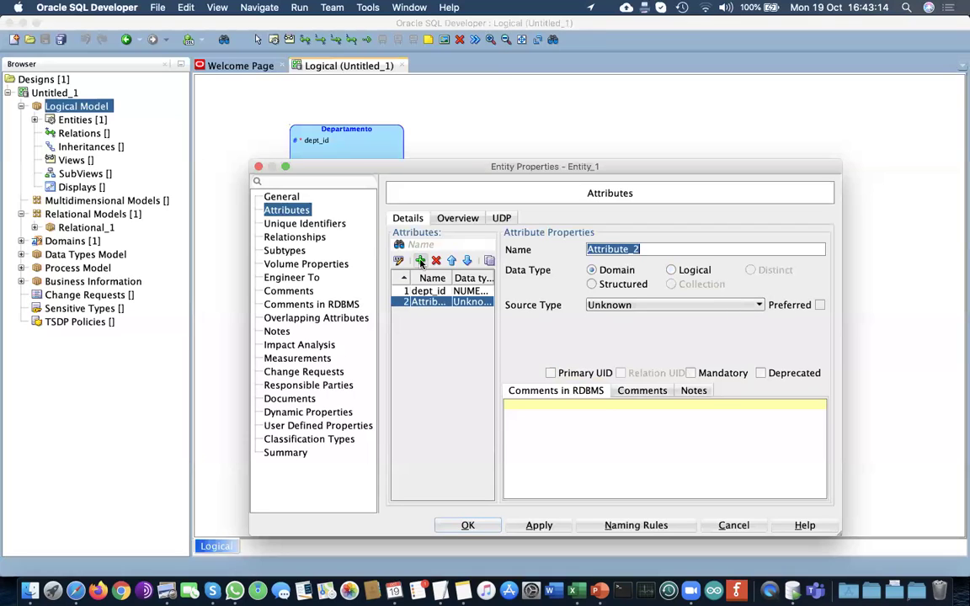
{"action": "type", "text": "No"}
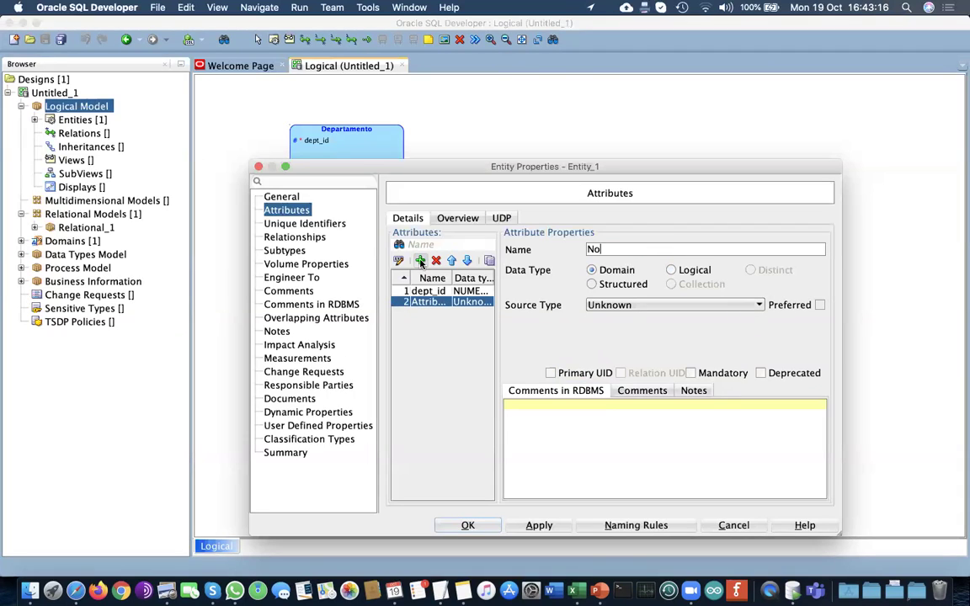
{"action": "key", "text": "BackSpace"}
{"action": "key", "text": "BackSpace"}
{"action": "type", "text": "nome"}
{"action": "left_click", "coordinate": [673, 271]}
{"action": "left_click", "coordinate": [676, 306]}
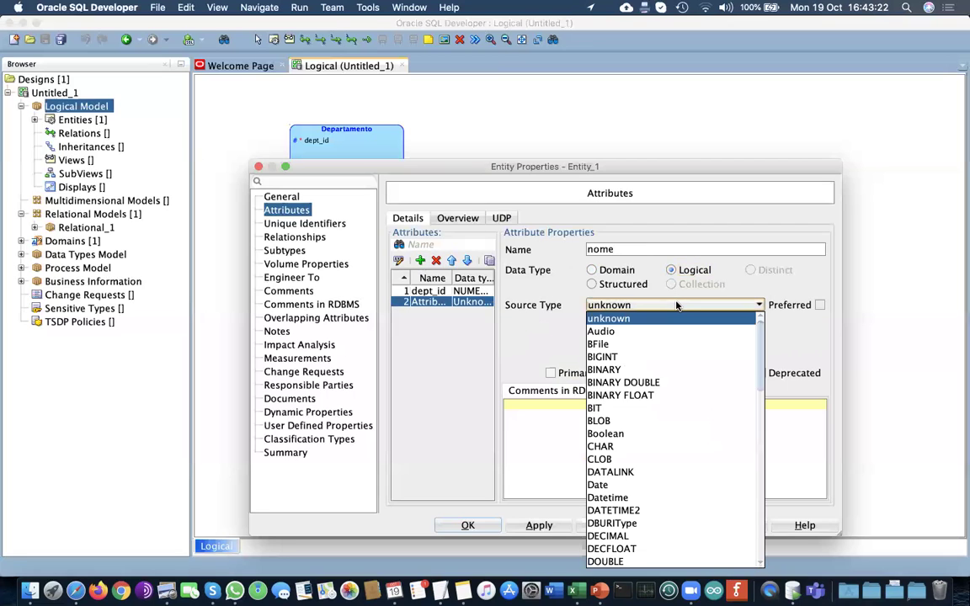
{"action": "key", "text": "v"}
{"action": "key", "text": "v"}
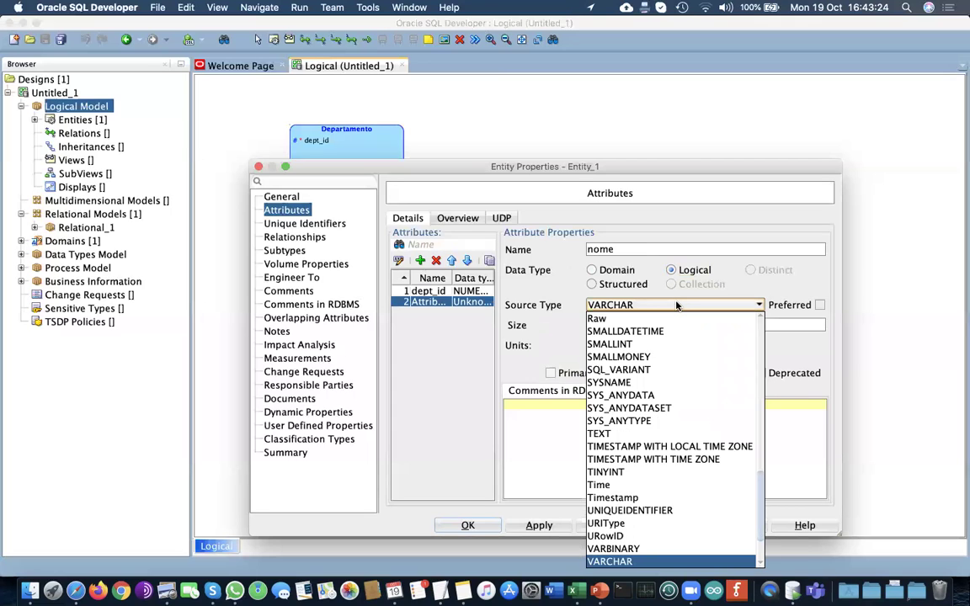
{"action": "key", "text": "Return"}
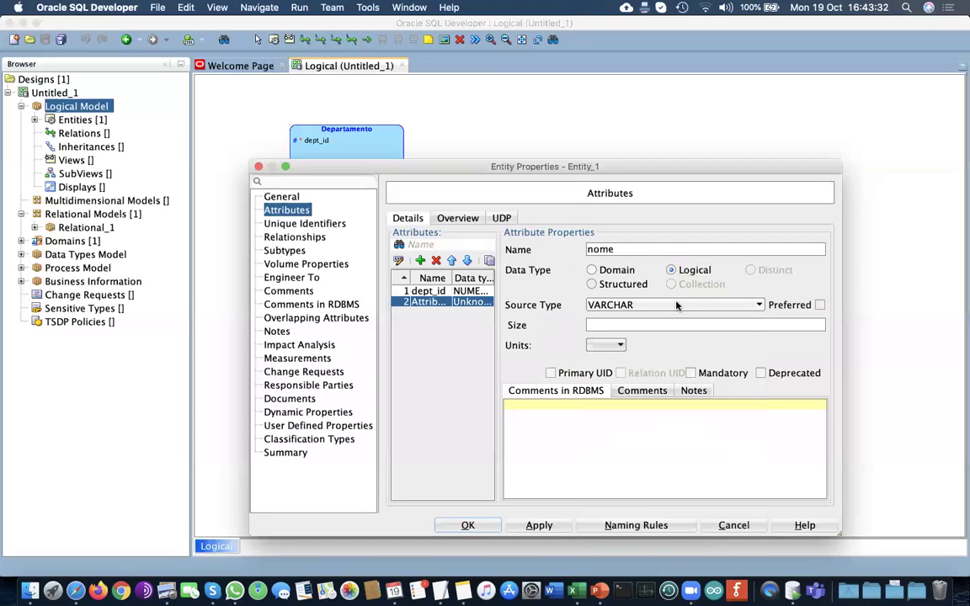
{"action": "type", "text": "30"}
{"action": "left_click", "coordinate": [692, 375]}
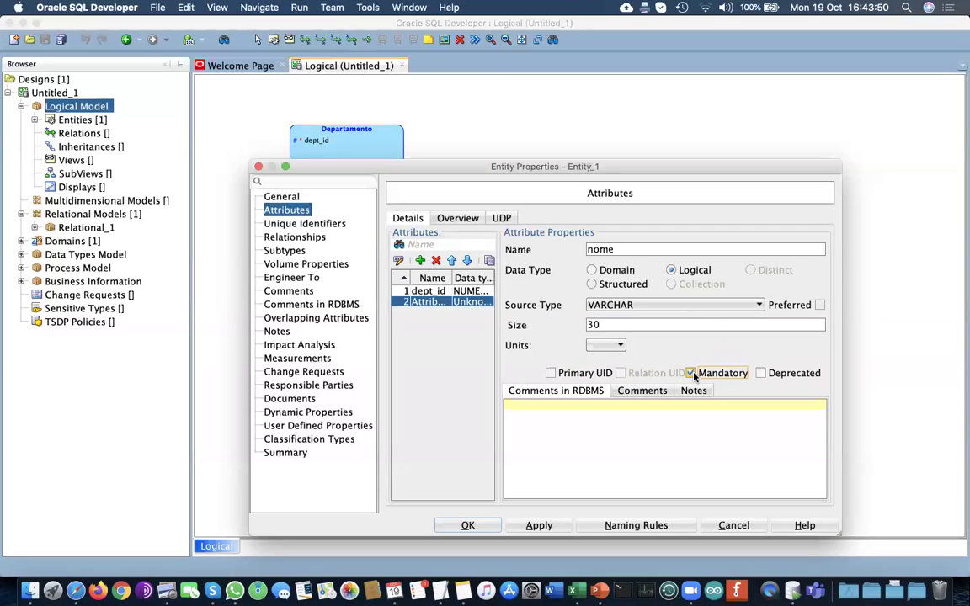
Add and apply an optional descricao attribute with logical type VARCHAR, size 250, and widen the properties dialog to show the full data types
{"action": "left_click", "coordinate": [420, 262]}
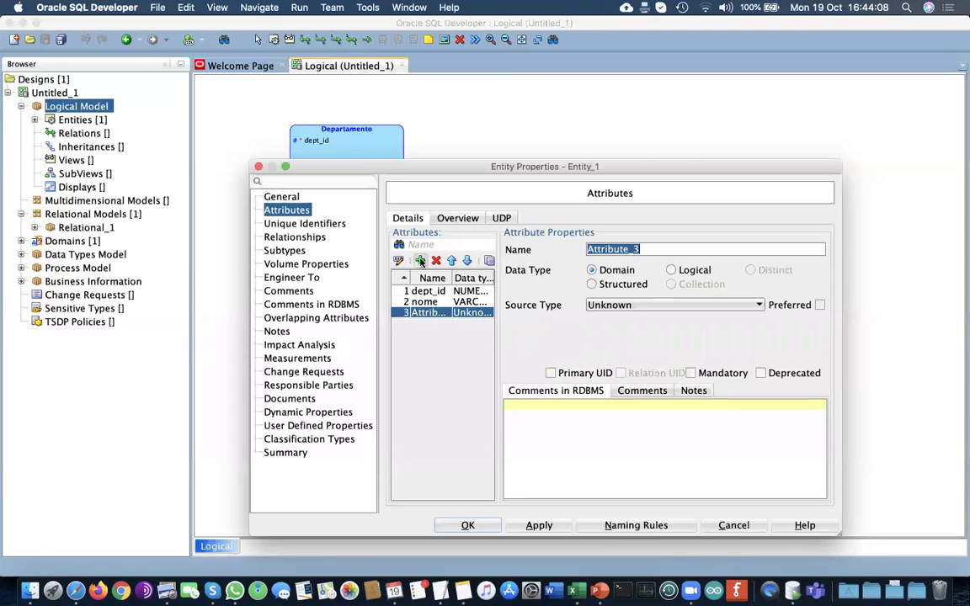
{"action": "type", "text": "de"}
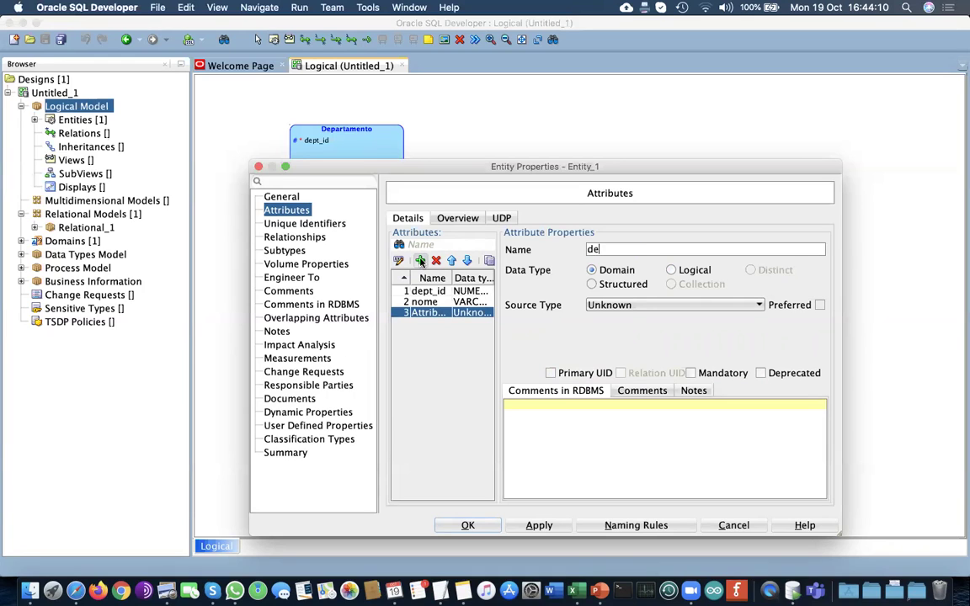
{"action": "type", "text": "scricao"}
{"action": "left_click", "coordinate": [670, 269]}
{"action": "left_click", "coordinate": [675, 305]}
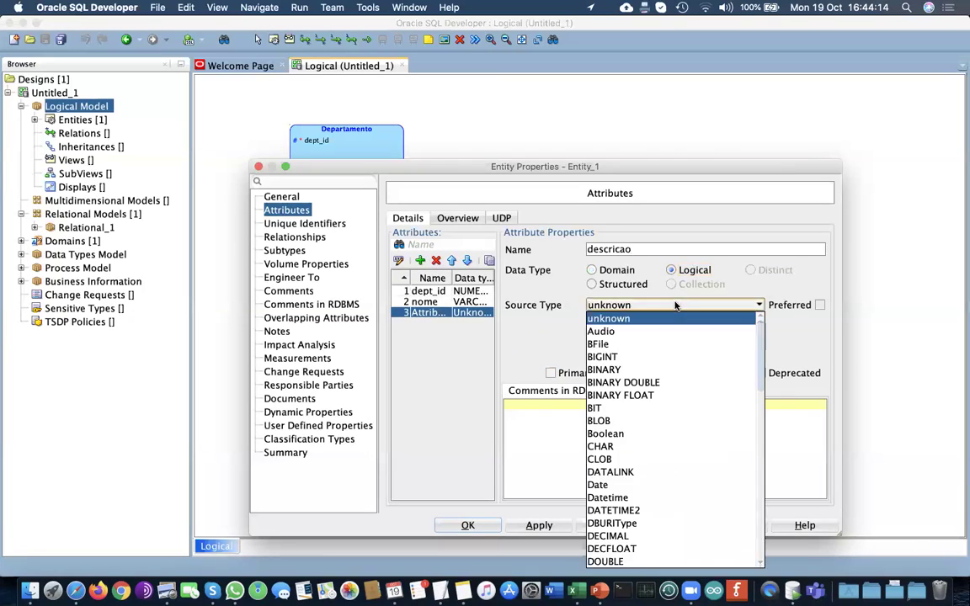
{"action": "type", "text": "varc"}
{"action": "key", "text": "Tab"}
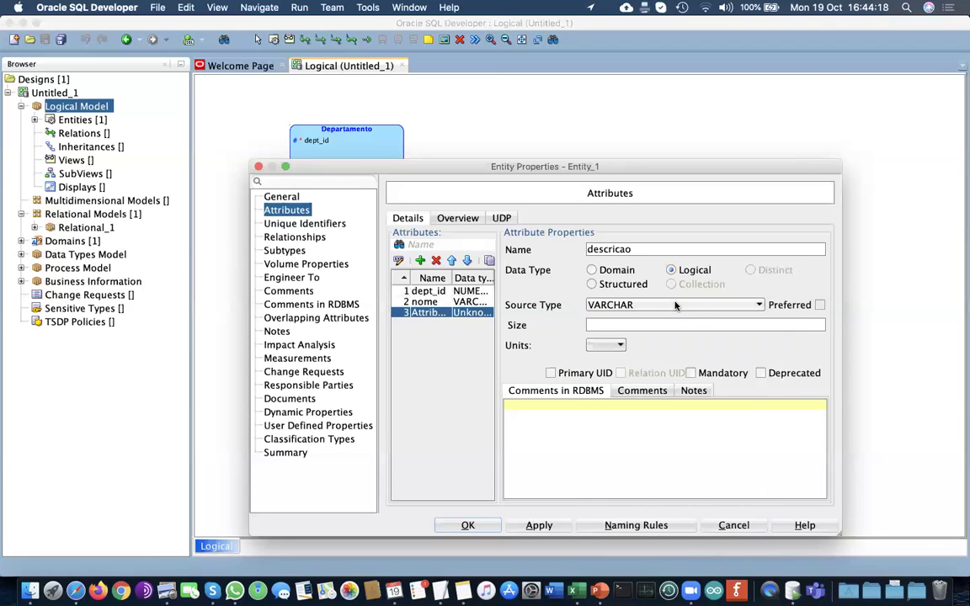
{"action": "type", "text": "0"}
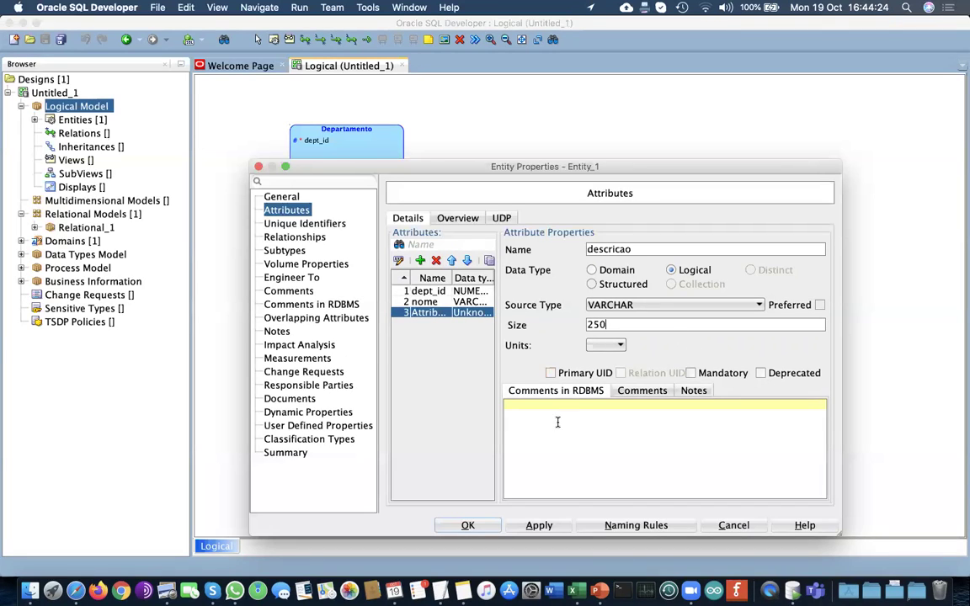
{"action": "left_click", "coordinate": [538, 527]}
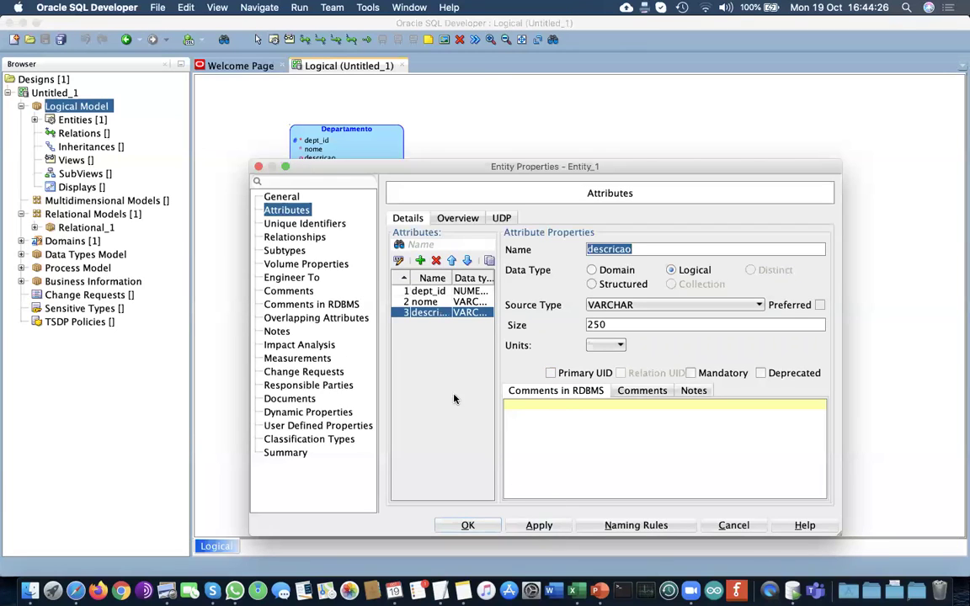
{"action": "left_click", "coordinate": [424, 303]}
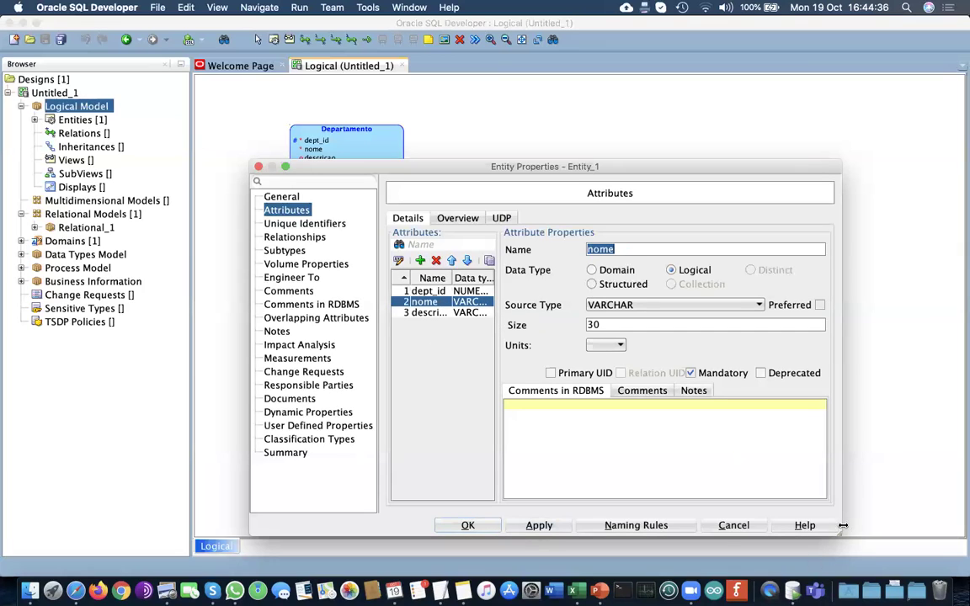
{"action": "left_click_drag", "start_coordinate": [871, 533], "coordinate": [905, 531]}
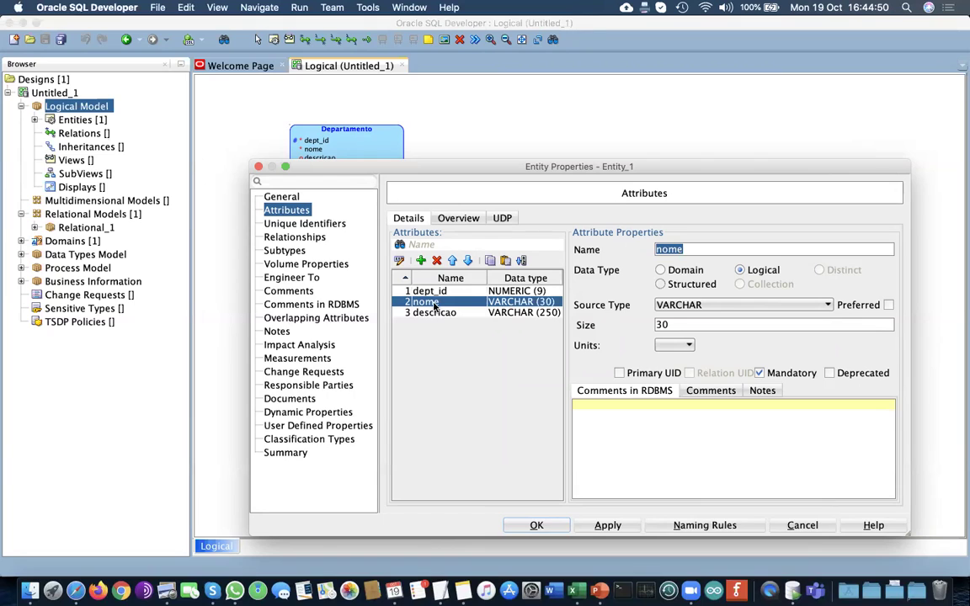
Add a second unique identifier to the Departamento entity and name it nome_un
{"action": "left_click", "coordinate": [296, 225]}
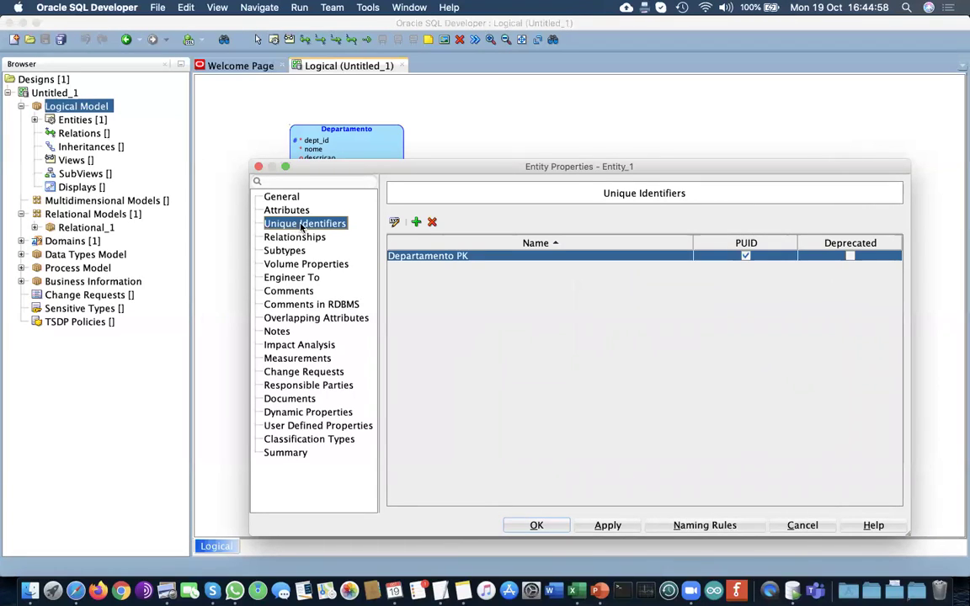
{"action": "left_click", "coordinate": [416, 223]}
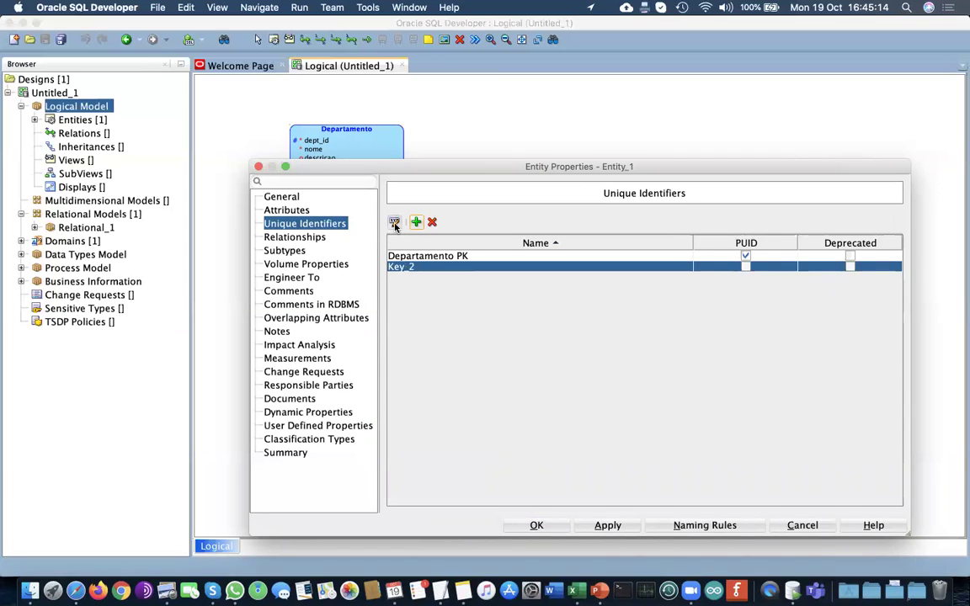
{"action": "double_click", "coordinate": [405, 267]}
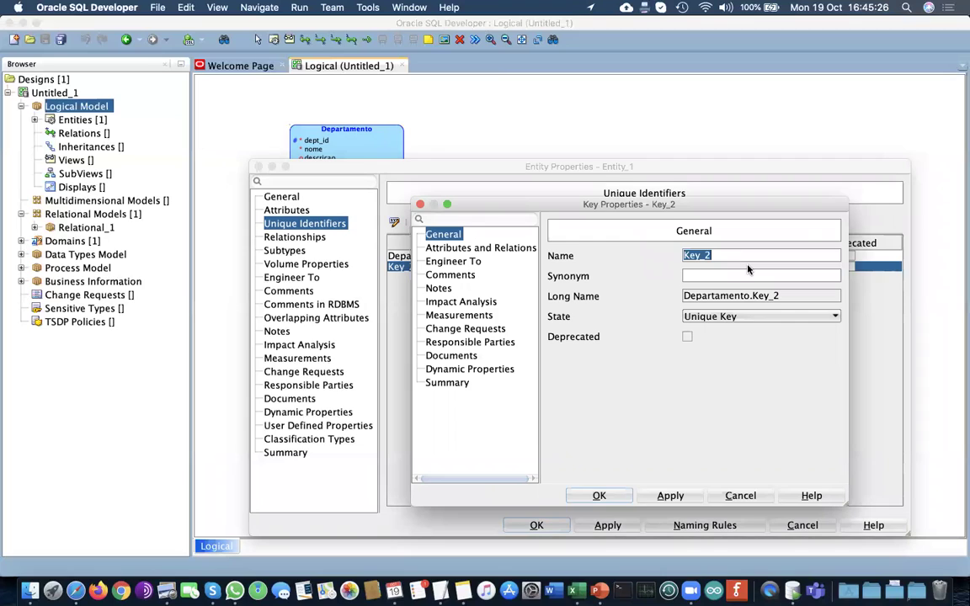
{"action": "type", "text": "nome_uni"}
{"action": "key", "text": "BackSpace"}
Assign the nome attribute to the nome_un key and accept the key and the Departamento entity properties
{"action": "left_click", "coordinate": [443, 250]}
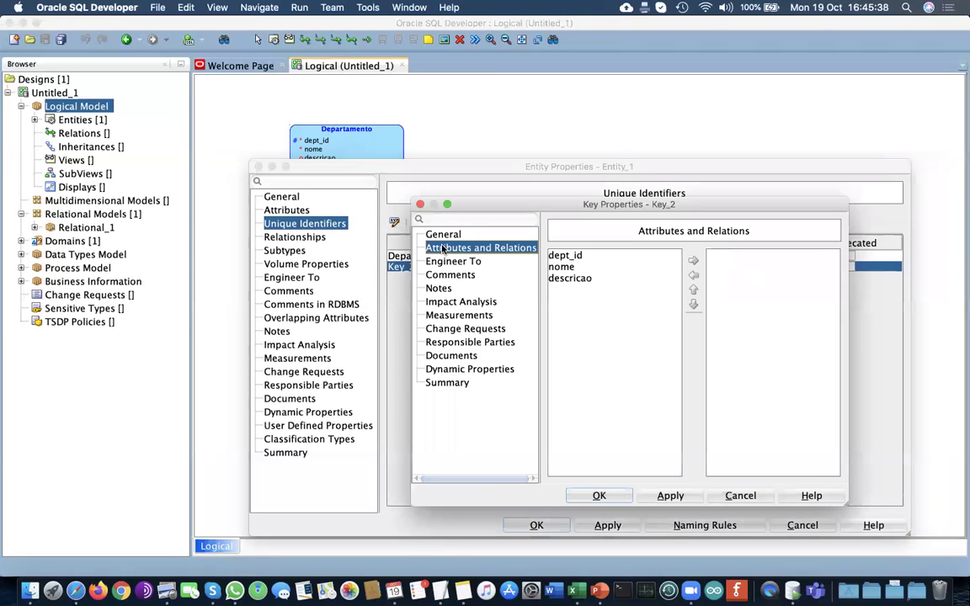
{"action": "left_click", "coordinate": [559, 268]}
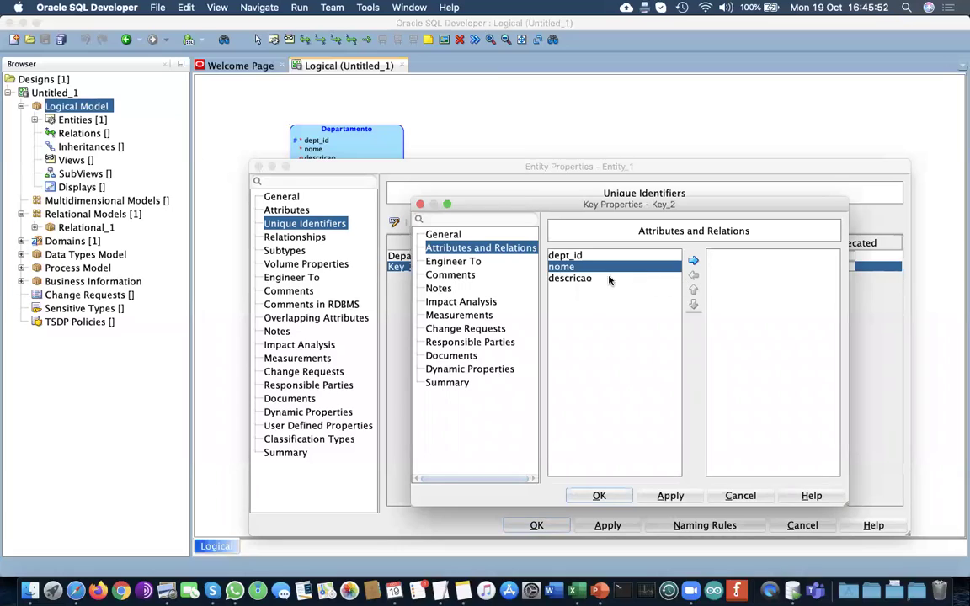
{"action": "left_click", "coordinate": [693, 261]}
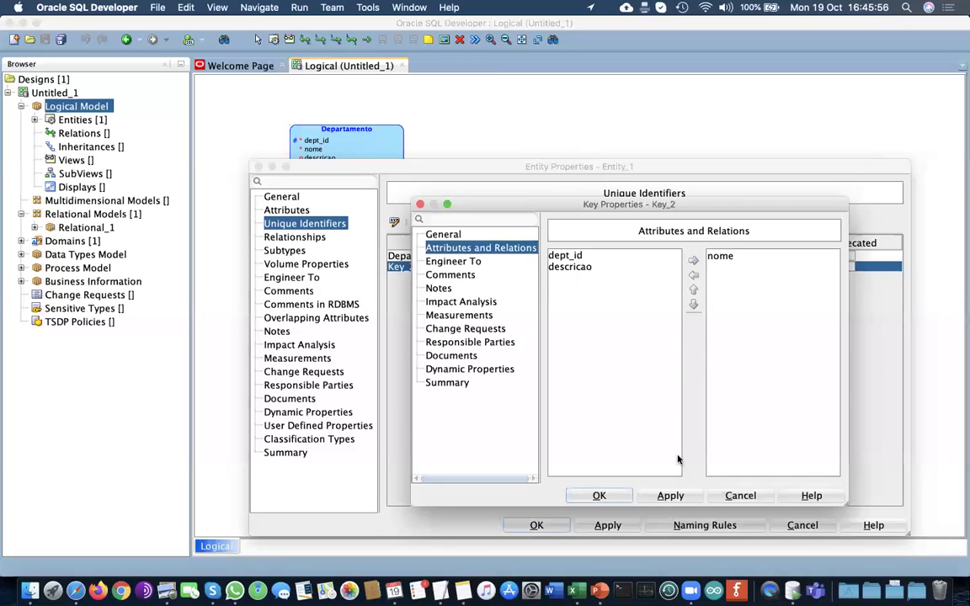
{"action": "left_click", "coordinate": [601, 496]}
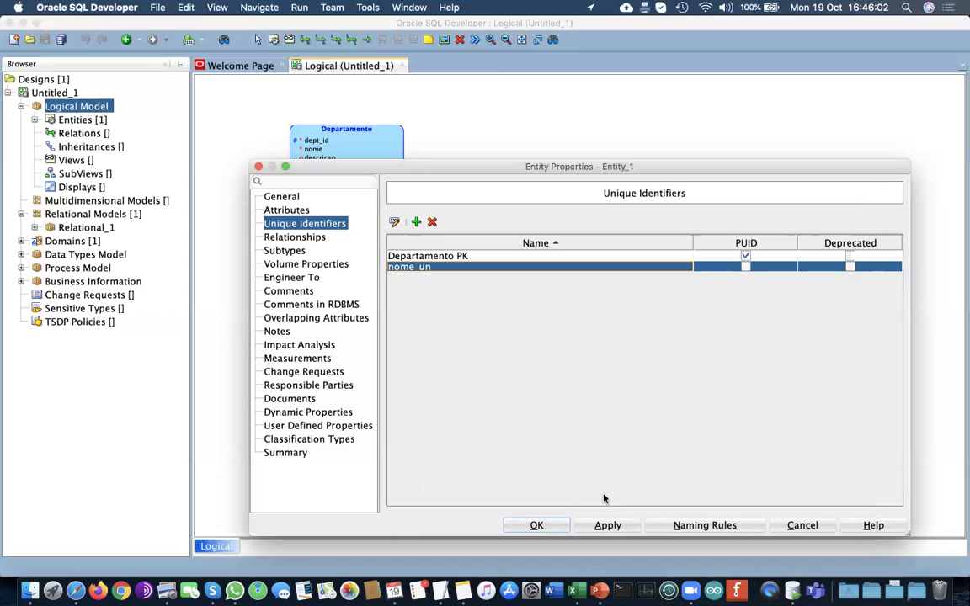
{"action": "left_click", "coordinate": [534, 526]}
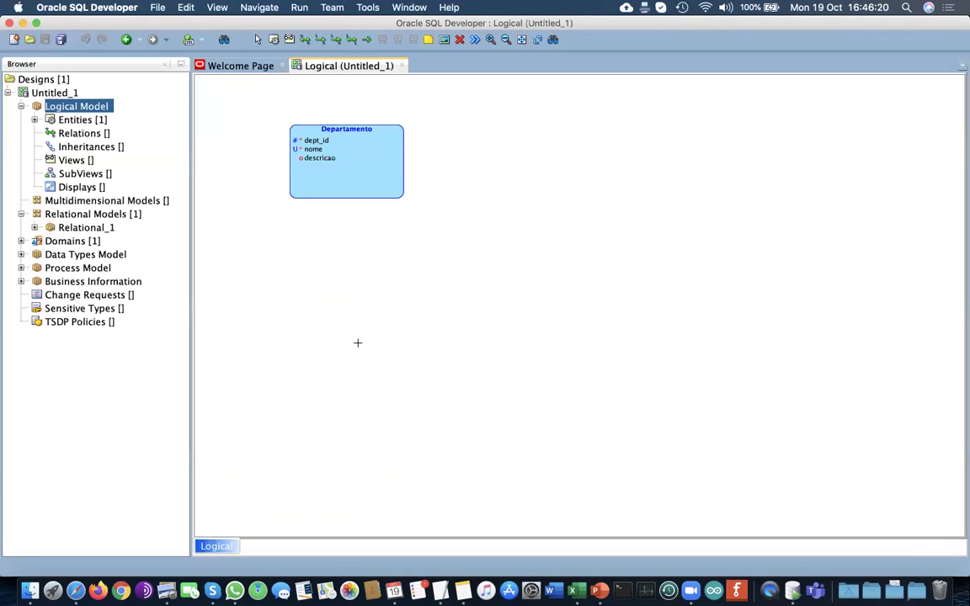
Place a new entity beside Departamento in the logical diagram and name it Empregado
{"action": "left_click", "coordinate": [274, 39]}
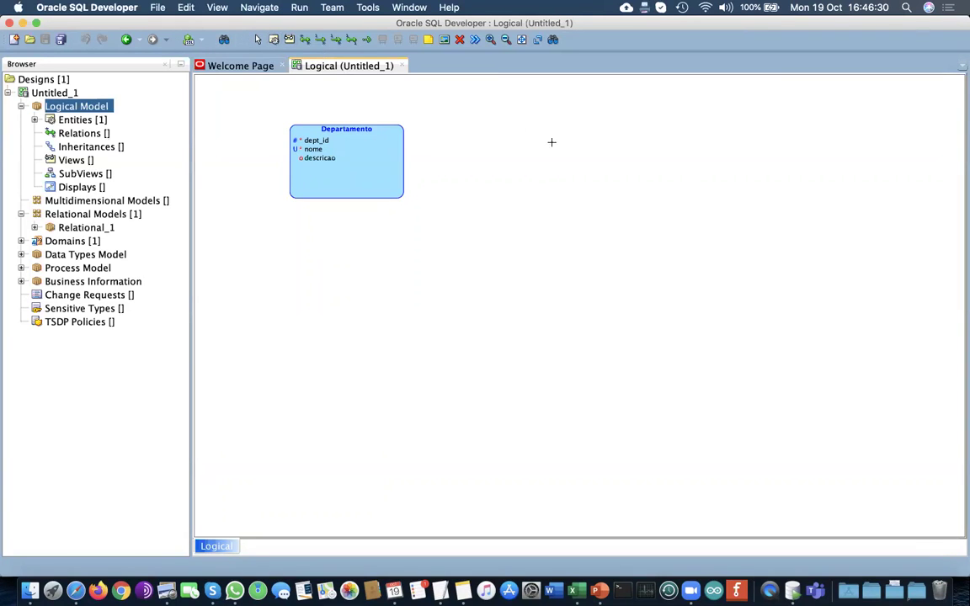
{"action": "left_click", "coordinate": [524, 134]}
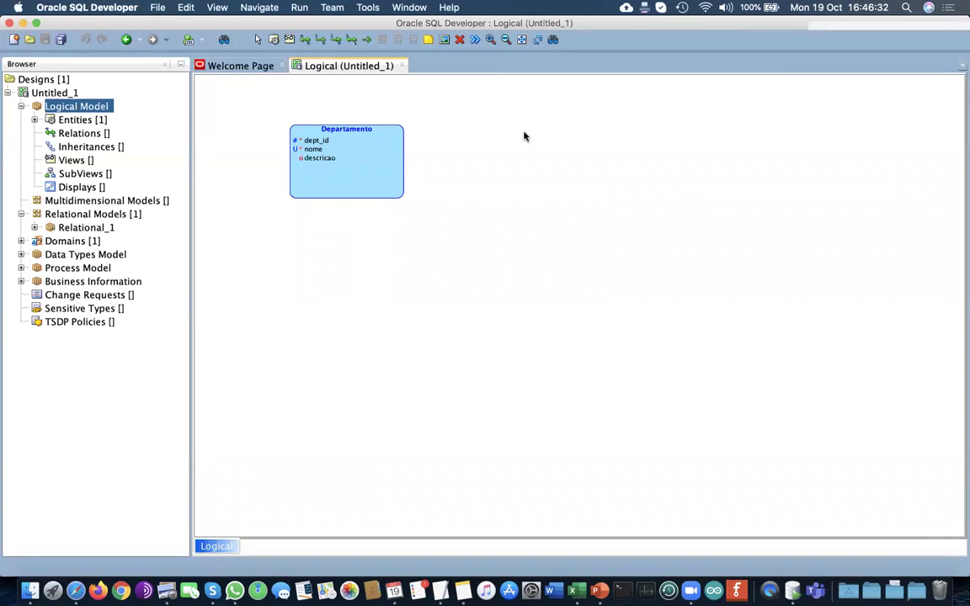
{"action": "type", "text": "empregad"}
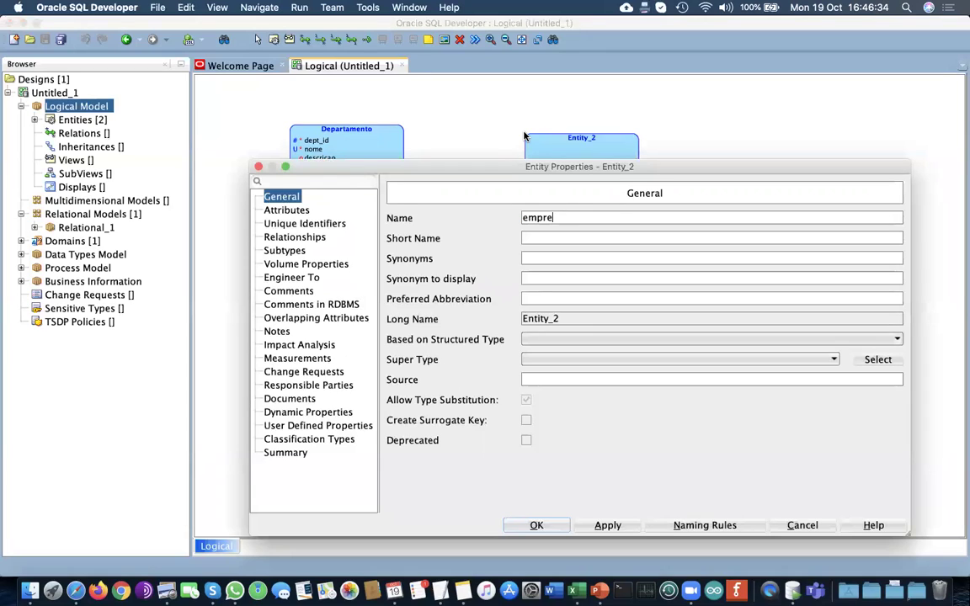
{"action": "key", "text": "BackSpace"}
{"action": "key", "text": "BackSpace"}
{"action": "key", "text": "BackSpace"}
{"action": "key", "text": "BackSpace"}
{"action": "key", "text": "BackSpace"}
{"action": "key", "text": "BackSpace"}
{"action": "key", "text": "BackSpace"}
{"action": "key", "text": "BackSpace"}
{"action": "type", "text": "Empregado"}
Add an emp_id attribute to Empregado with logical type NUMERIC, precision 9, as primary UID
{"action": "left_click", "coordinate": [301, 211]}
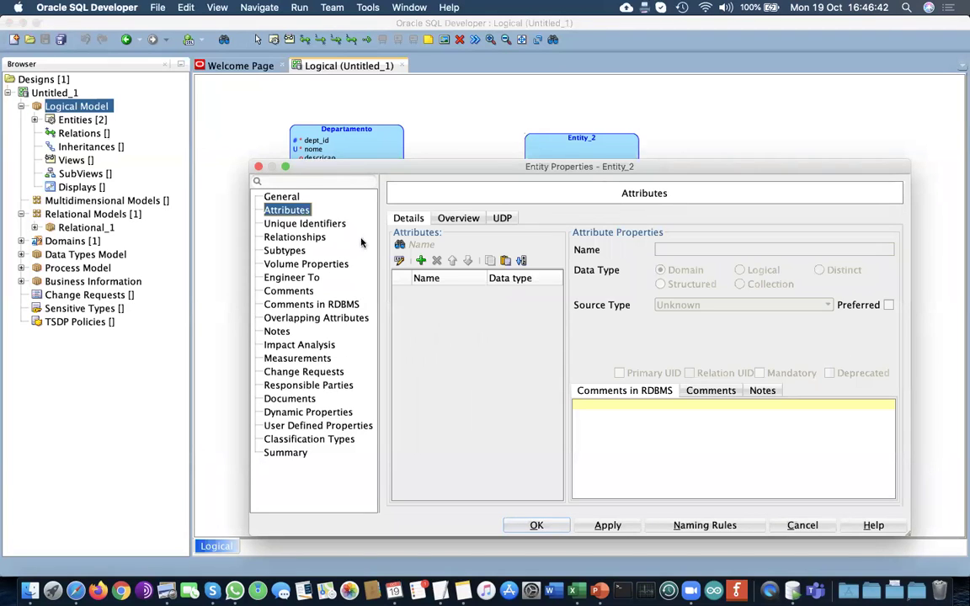
{"action": "left_click", "coordinate": [420, 261]}
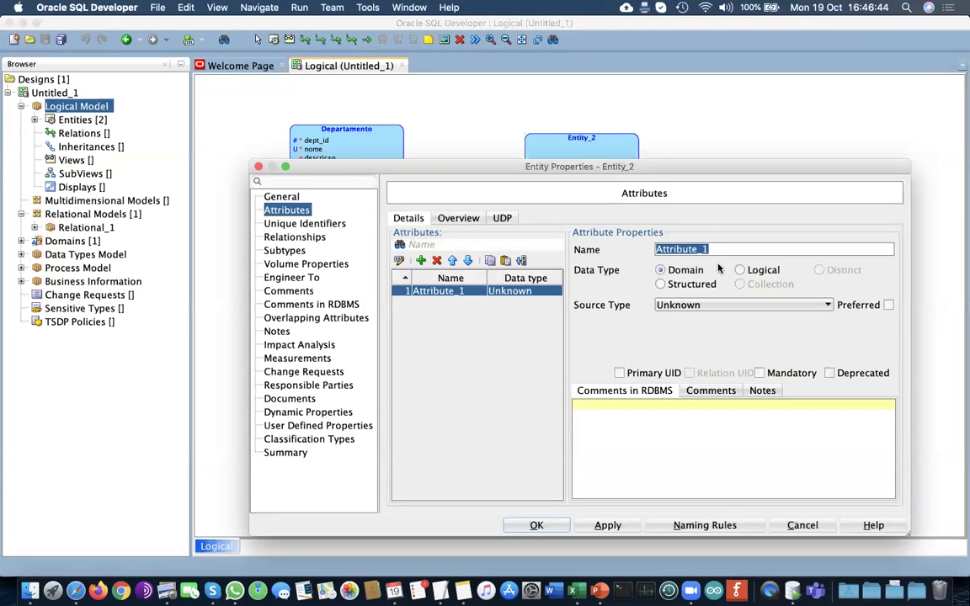
{"action": "type", "text": "emp_id"}
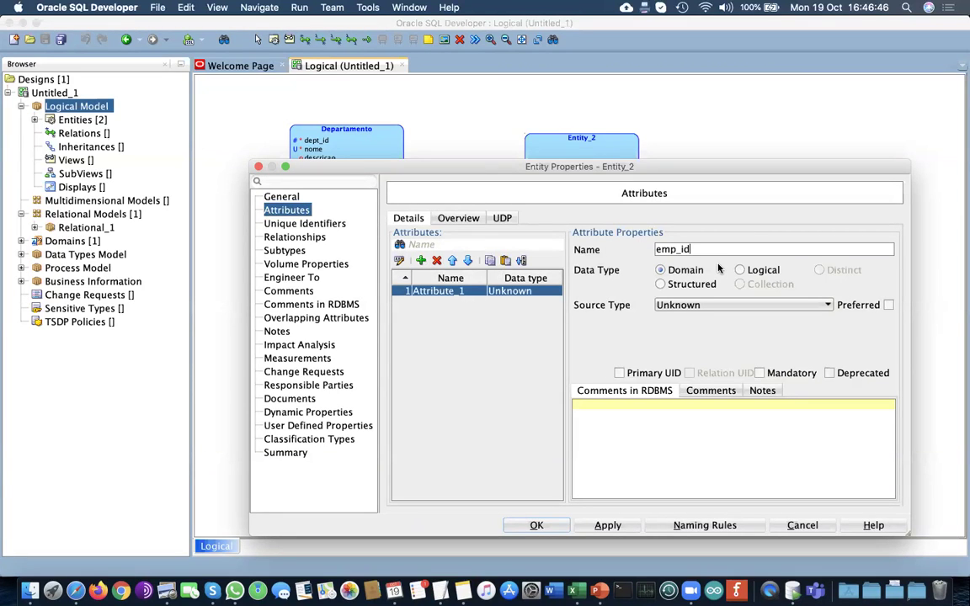
{"action": "left_click", "coordinate": [749, 271]}
{"action": "left_click", "coordinate": [745, 304]}
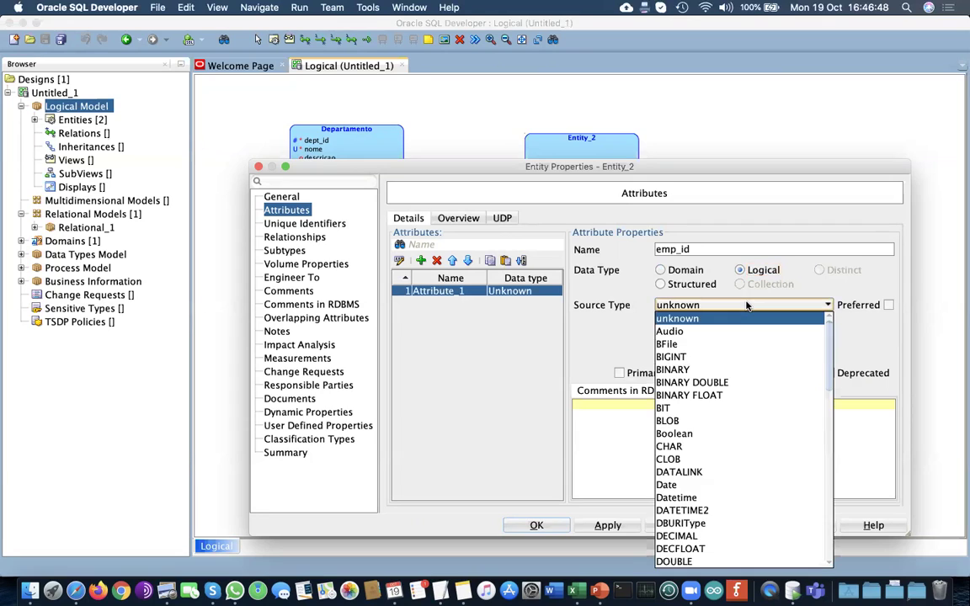
{"action": "type", "text": "nu"}
{"action": "key", "text": "Return"}
{"action": "key", "text": "Tab"}
{"action": "key", "text": "Tab"}
{"action": "type", "text": "9"}
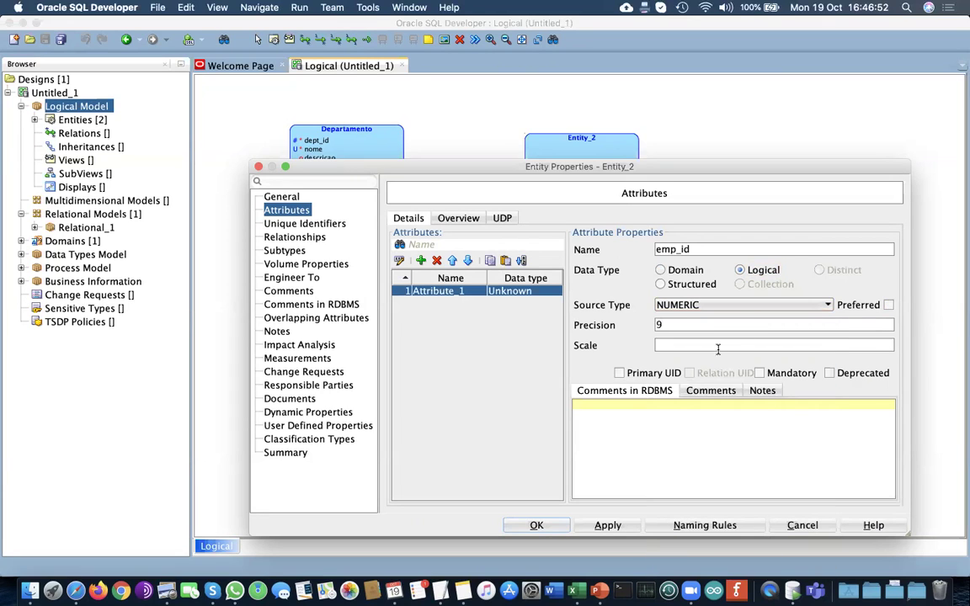
{"action": "left_click", "coordinate": [620, 373]}
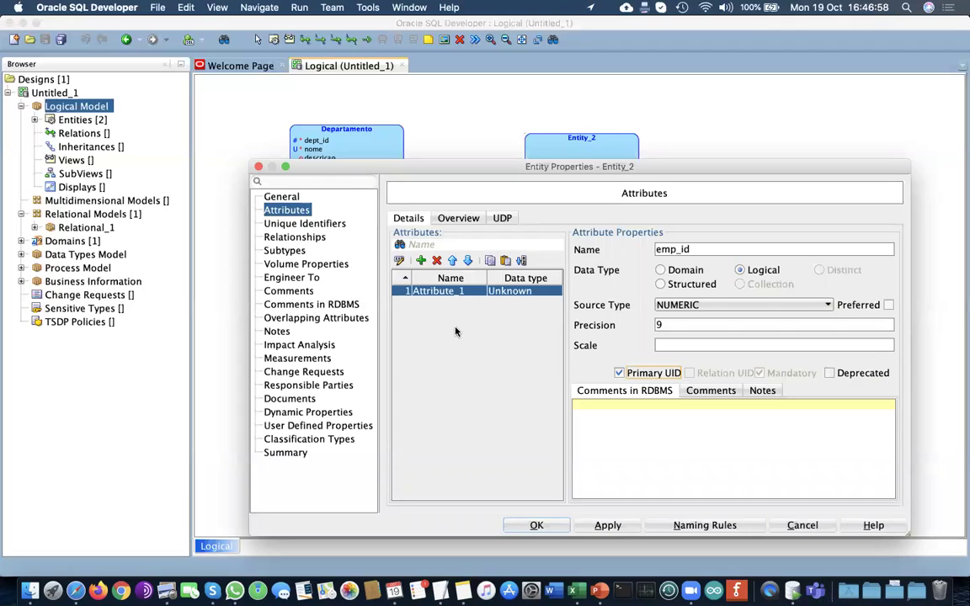
Add a mandatory nome_emp attribute to Empregado with logical type VARCHAR and size 60
{"action": "left_click", "coordinate": [421, 261]}
{"action": "type", "text": "nom"}
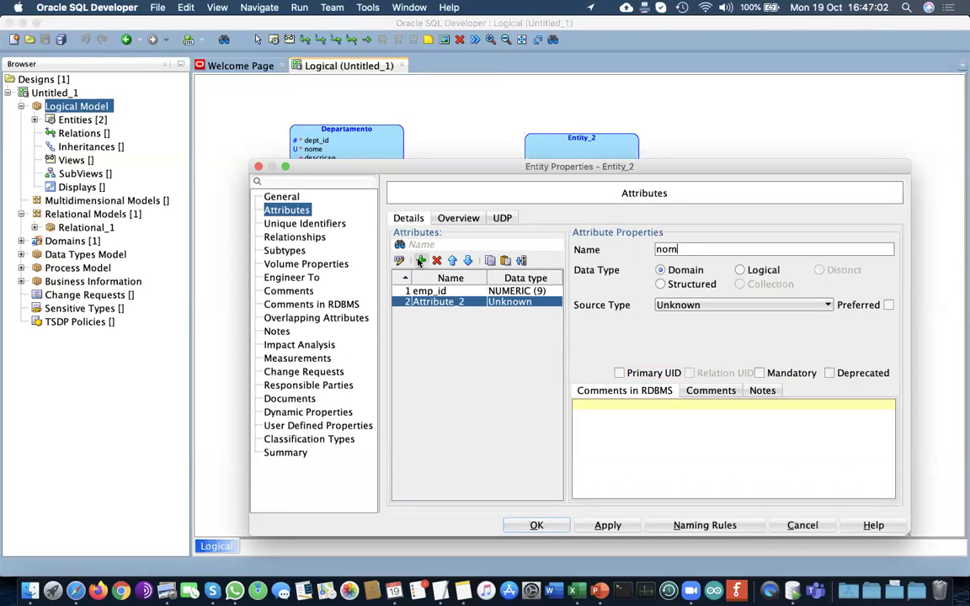
{"action": "type", "text": "e_emp"}
{"action": "left_click", "coordinate": [739, 270]}
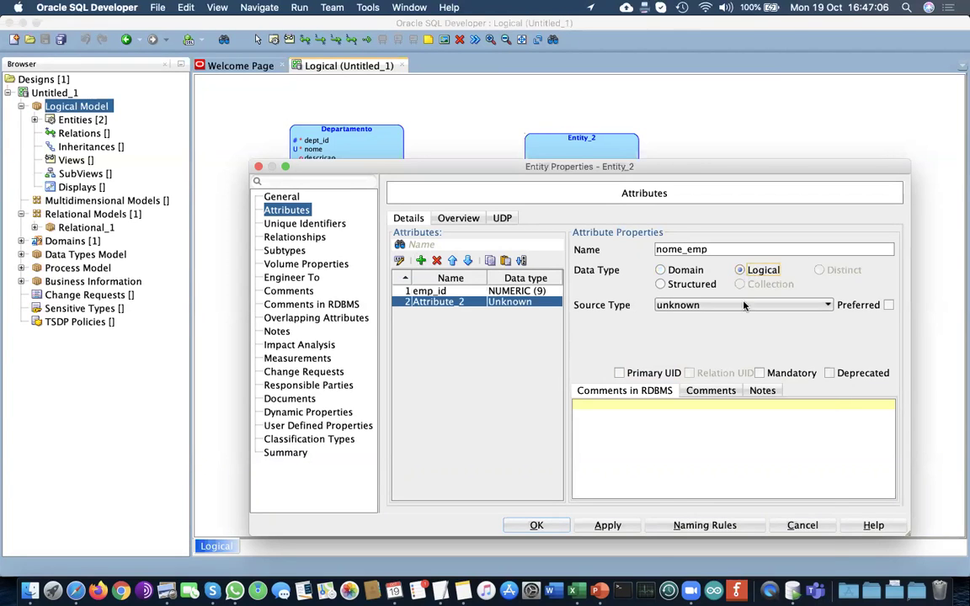
{"action": "left_click", "coordinate": [742, 306]}
{"action": "key", "text": "v"}
{"action": "key", "text": "Down"}
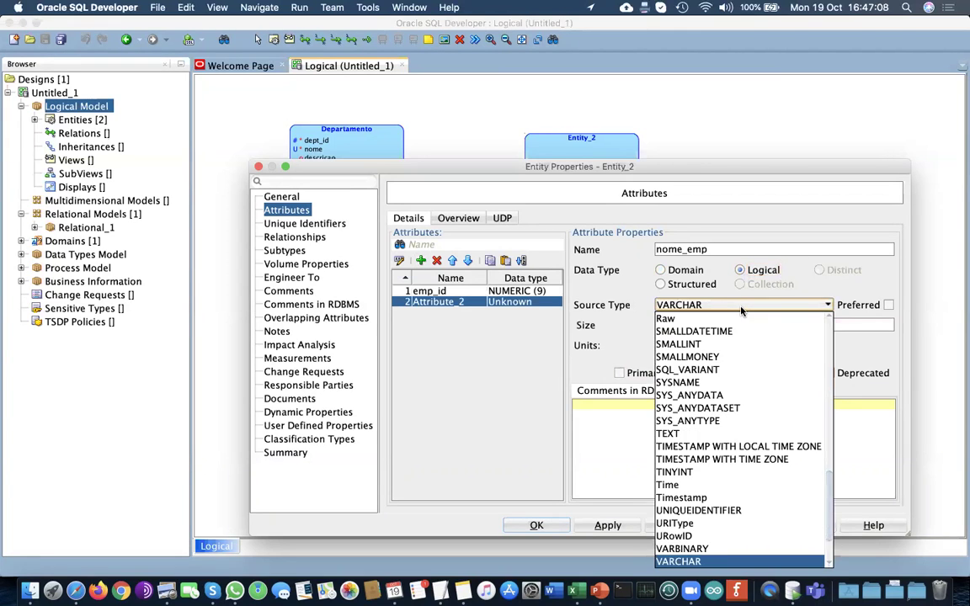
{"action": "key", "text": "Return"}
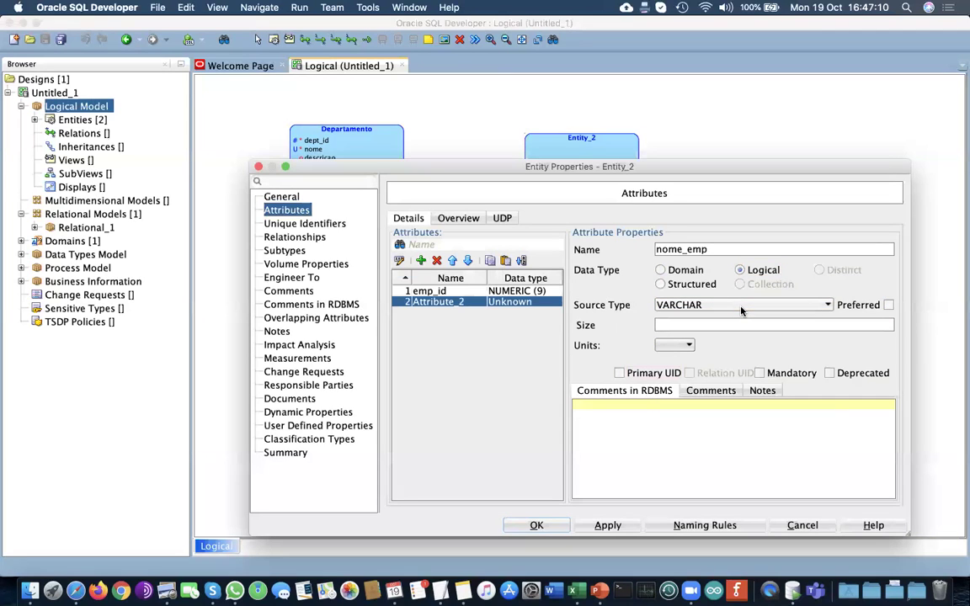
{"action": "left_click", "coordinate": [743, 325]}
{"action": "type", "text": "60"}
{"action": "left_click", "coordinate": [761, 373]}
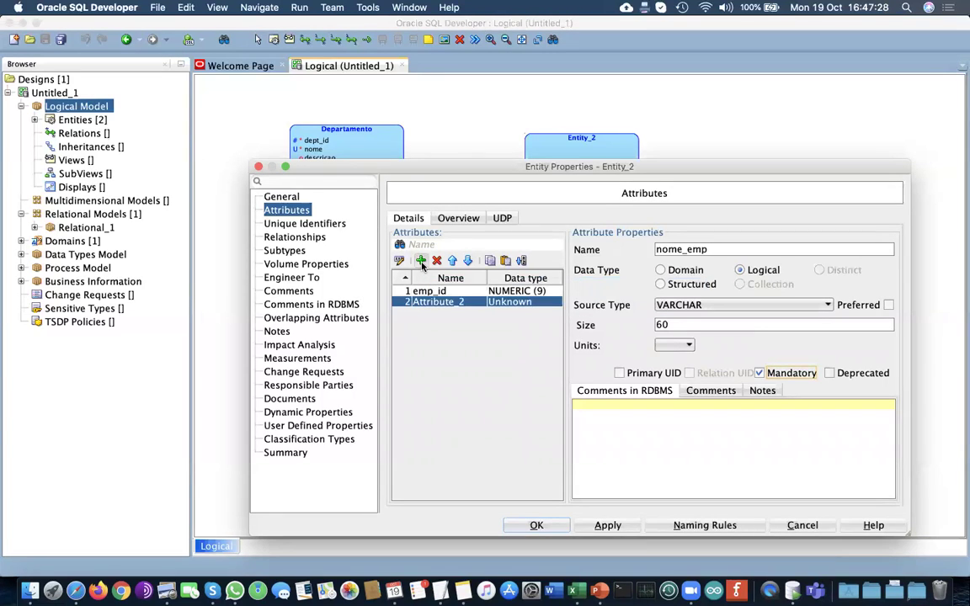
Add an optional data_nasc attribute to Empregado with logical type Date
{"action": "left_click", "coordinate": [421, 261]}
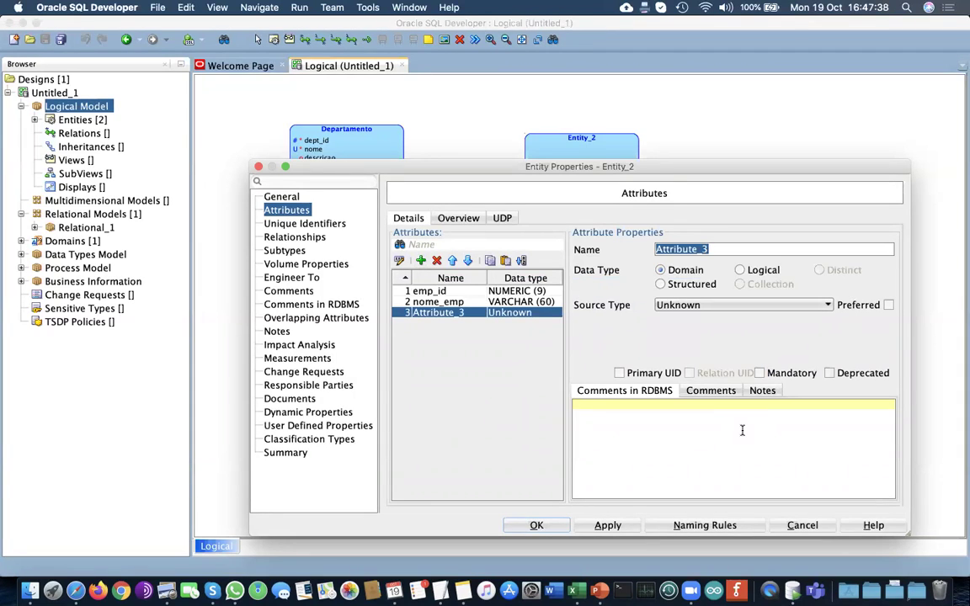
{"action": "type", "text": "ta_"}
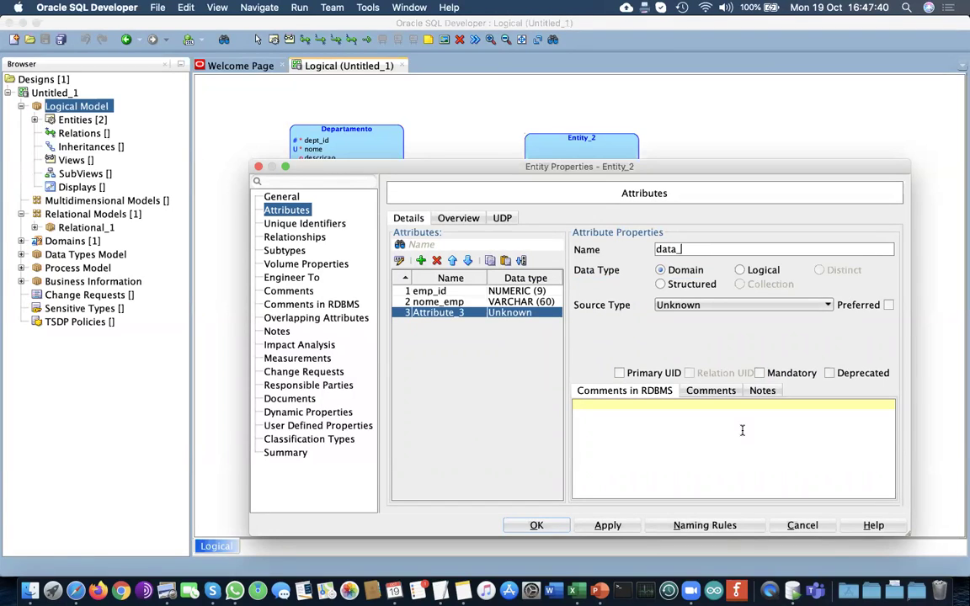
{"action": "type", "text": "nasc"}
{"action": "left_click", "coordinate": [762, 270]}
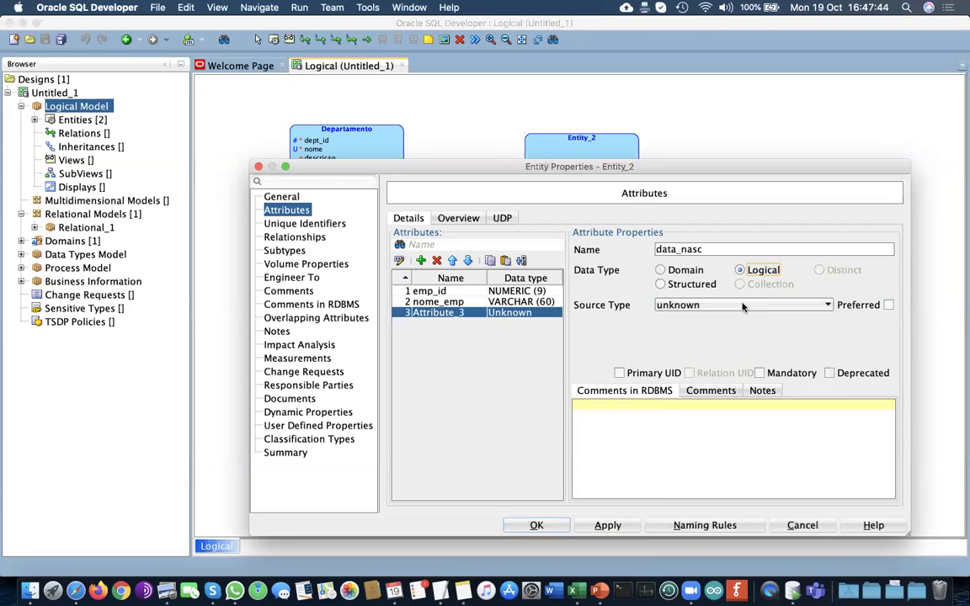
{"action": "left_click", "coordinate": [743, 305]}
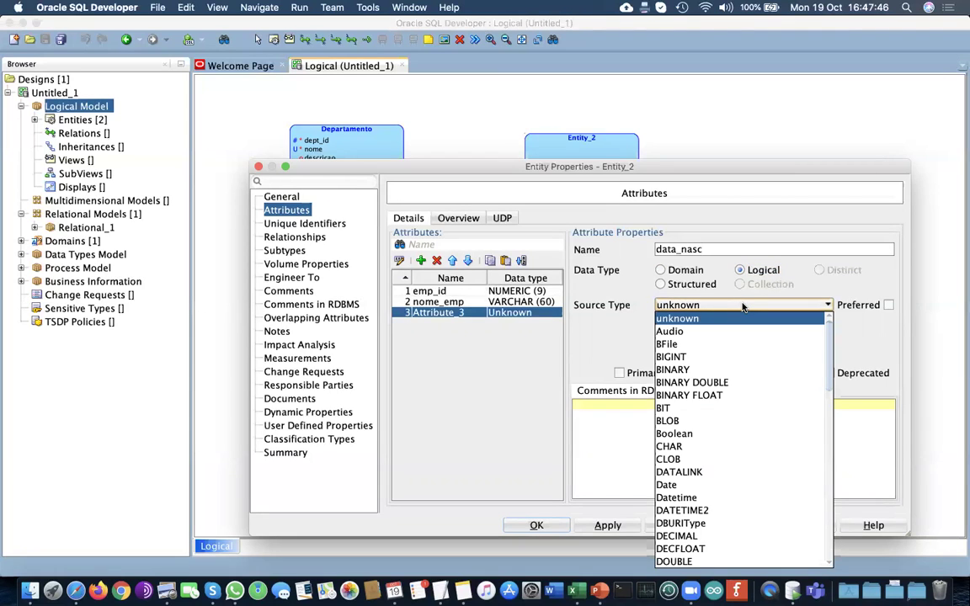
{"action": "key", "text": "d"}
{"action": "key", "text": "d"}
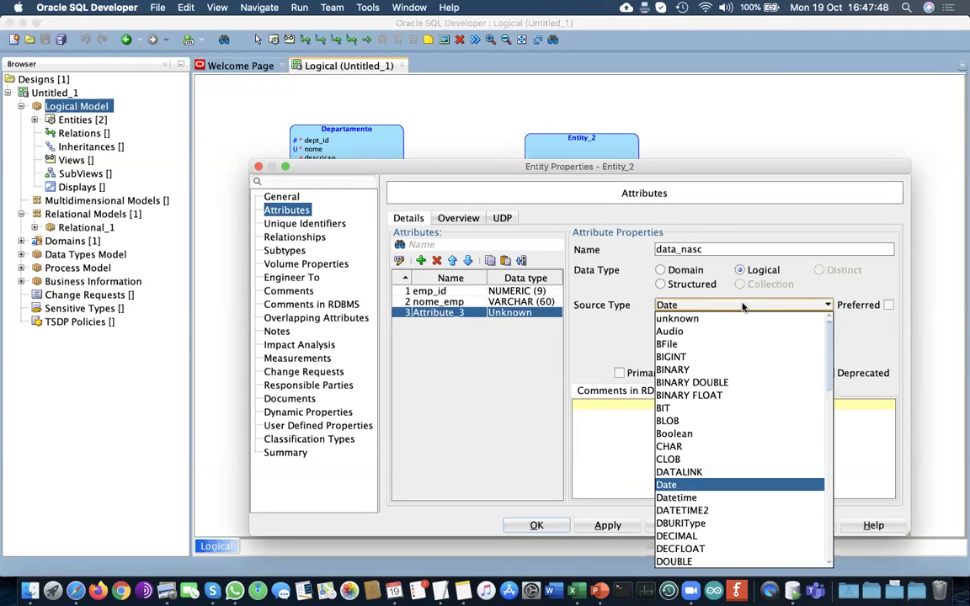
{"action": "key", "text": "Return"}
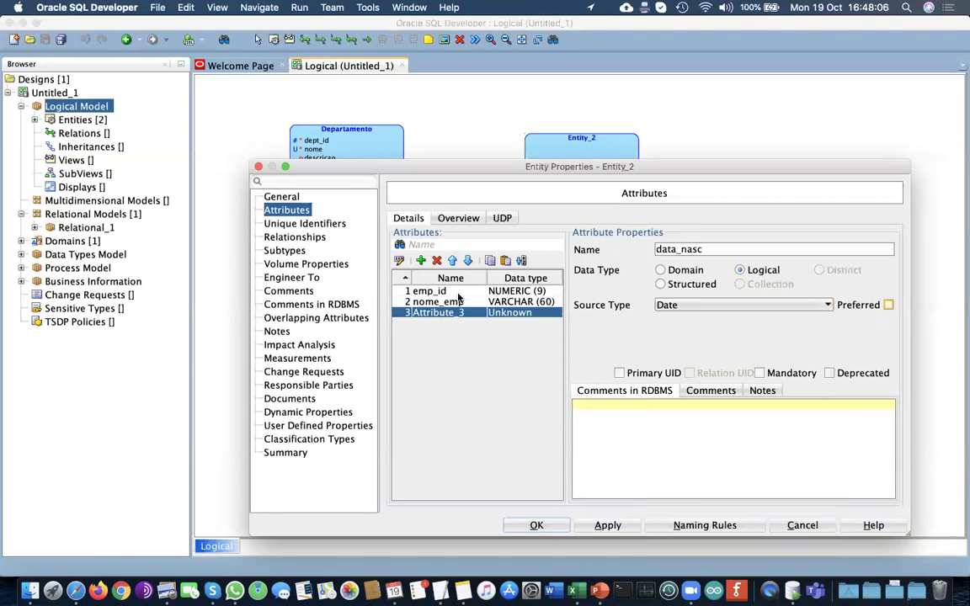
Add an optional vencimento attribute with logical type NUMERIC, precision 9 and scale 2, and accept the Empregado entity properties
{"action": "left_click", "coordinate": [420, 260]}
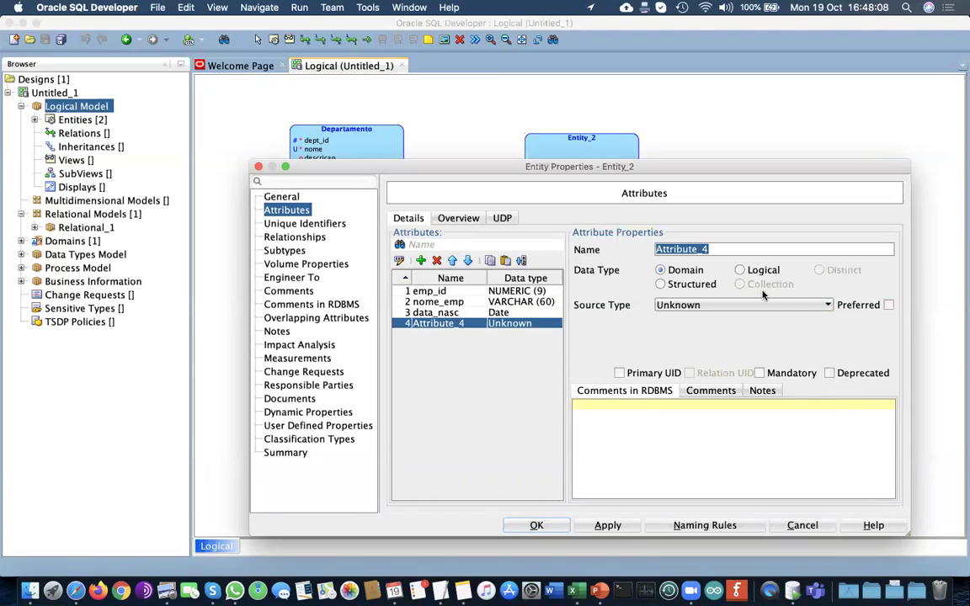
{"action": "type", "text": "vencimento"}
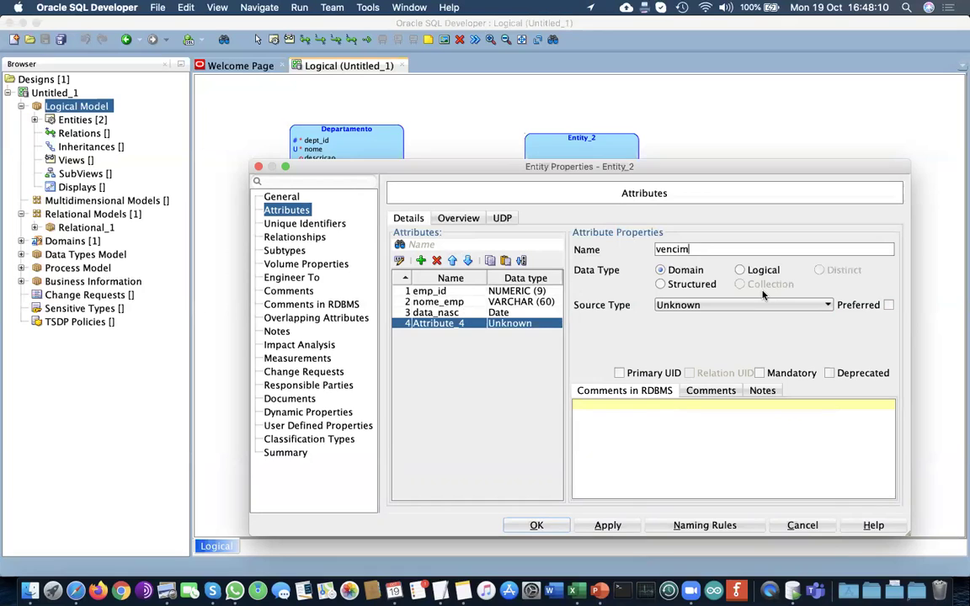
{"action": "left_click", "coordinate": [740, 269]}
{"action": "left_click", "coordinate": [759, 305]}
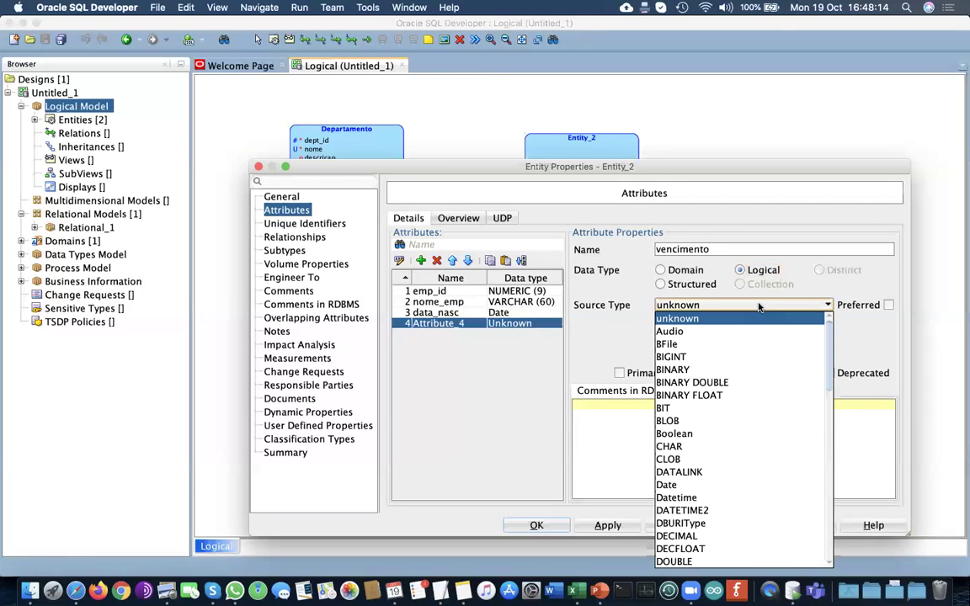
{"action": "key", "text": "n"}
{"action": "key", "text": "u"}
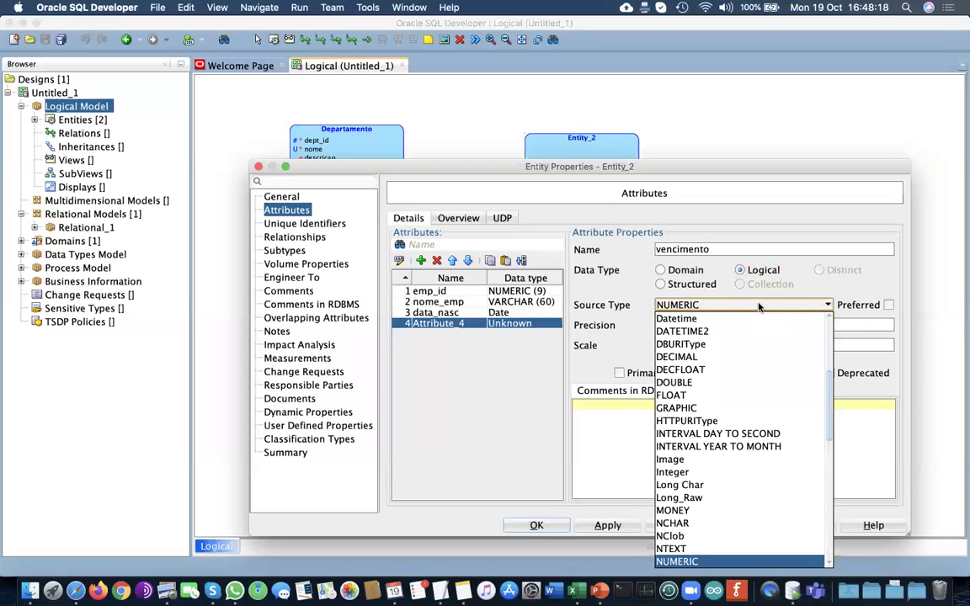
{"action": "key", "text": "Return"}
{"action": "key", "text": "Tab"}
{"action": "type", "text": "9"}
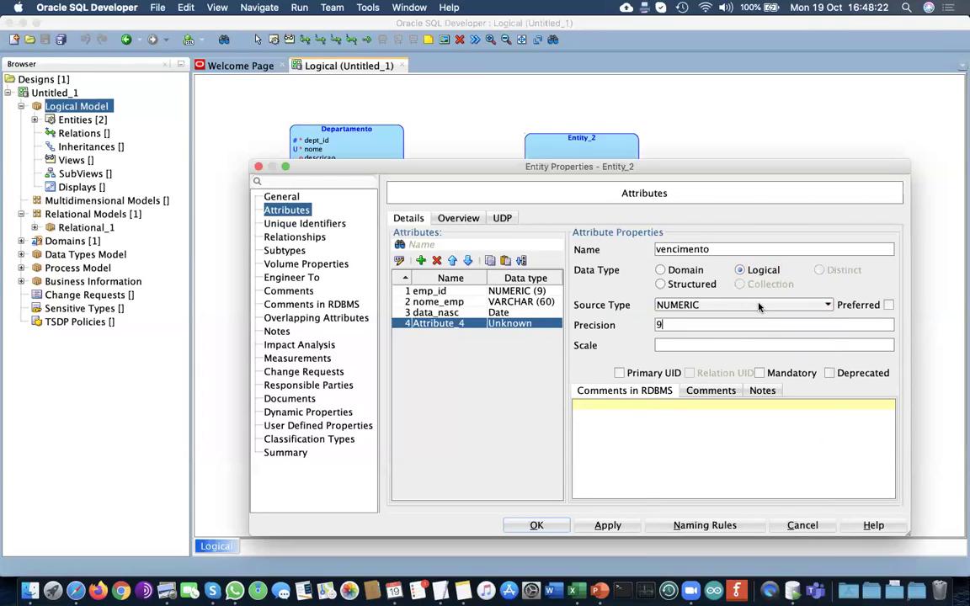
{"action": "left_click", "coordinate": [726, 343]}
{"action": "type", "text": "2"}
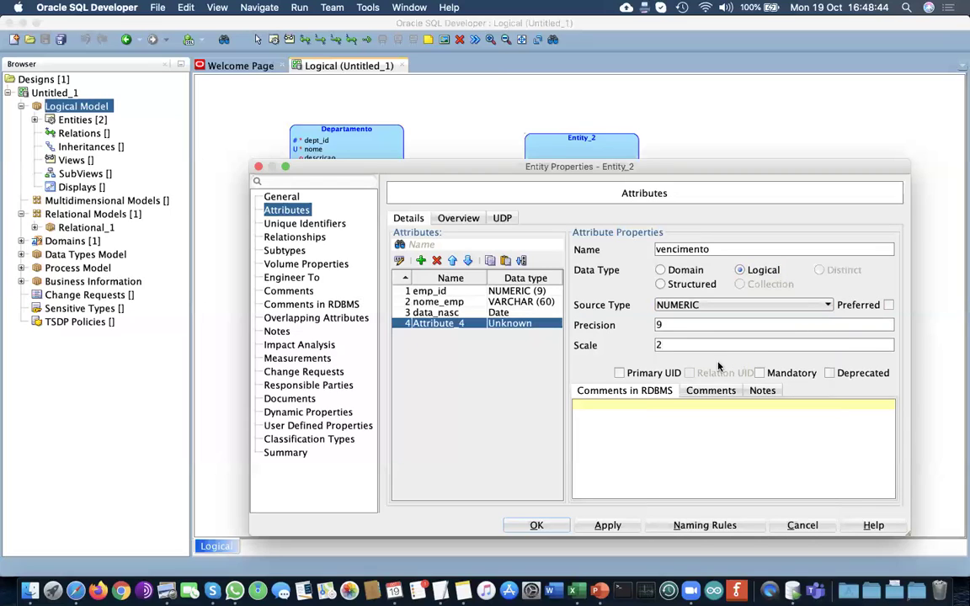
{"action": "left_click", "coordinate": [539, 526]}
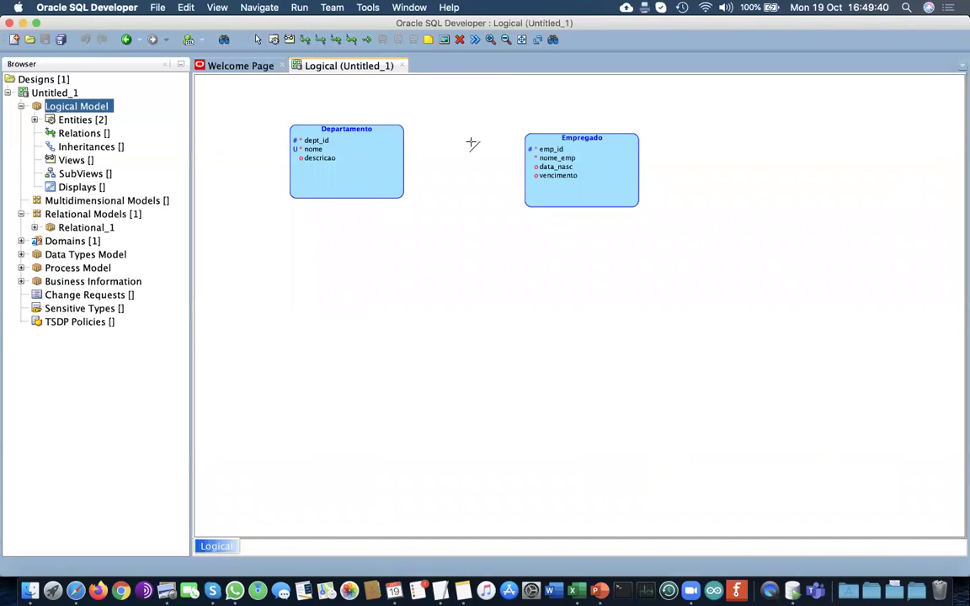
Create a one-to-many relation from Departamento to Empregado, with the source optional, the target mandatory and delete rule NO ACTION
{"action": "left_click", "coordinate": [374, 156]}
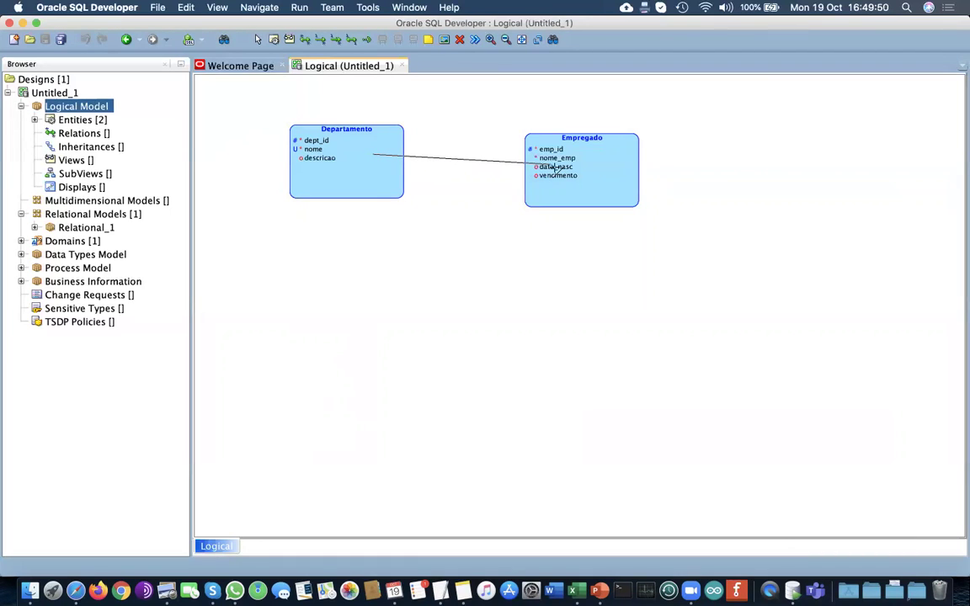
{"action": "left_click", "coordinate": [554, 167]}
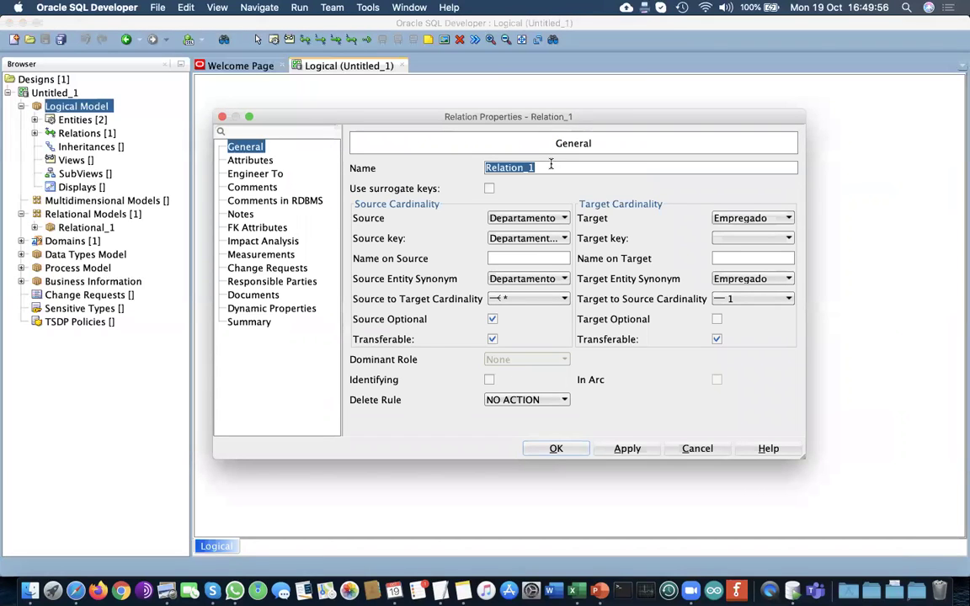
{"action": "left_click", "coordinate": [554, 448]}
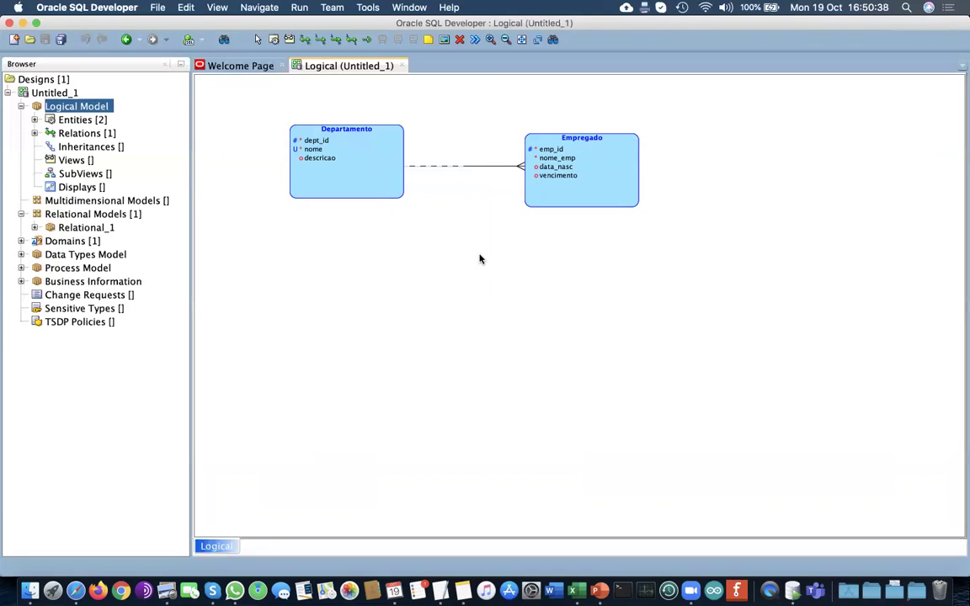
Engineer the whole logical model, with its entities and relations, into the relational model Relational_1
{"action": "left_click", "coordinate": [473, 40]}
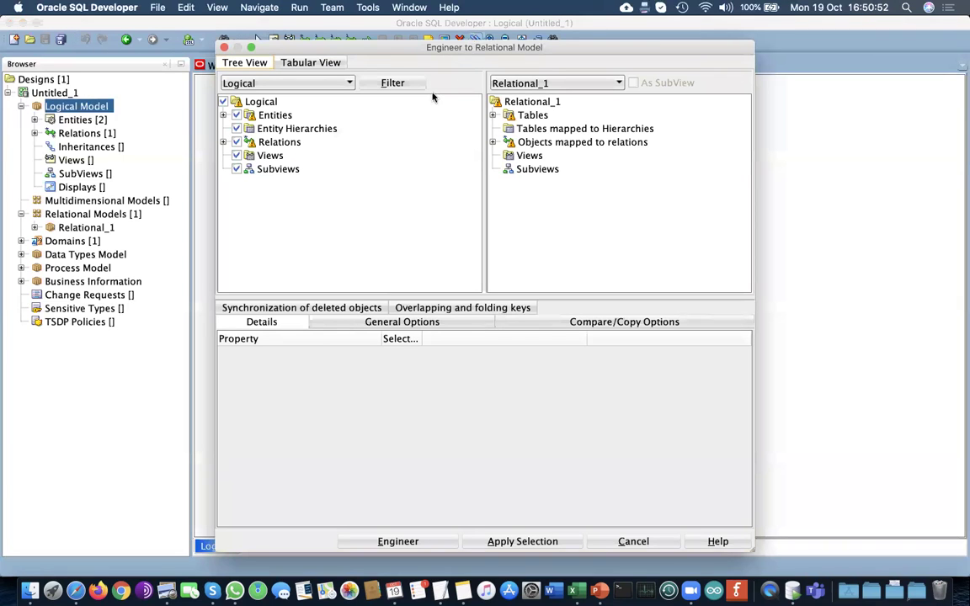
{"action": "left_click", "coordinate": [396, 542]}
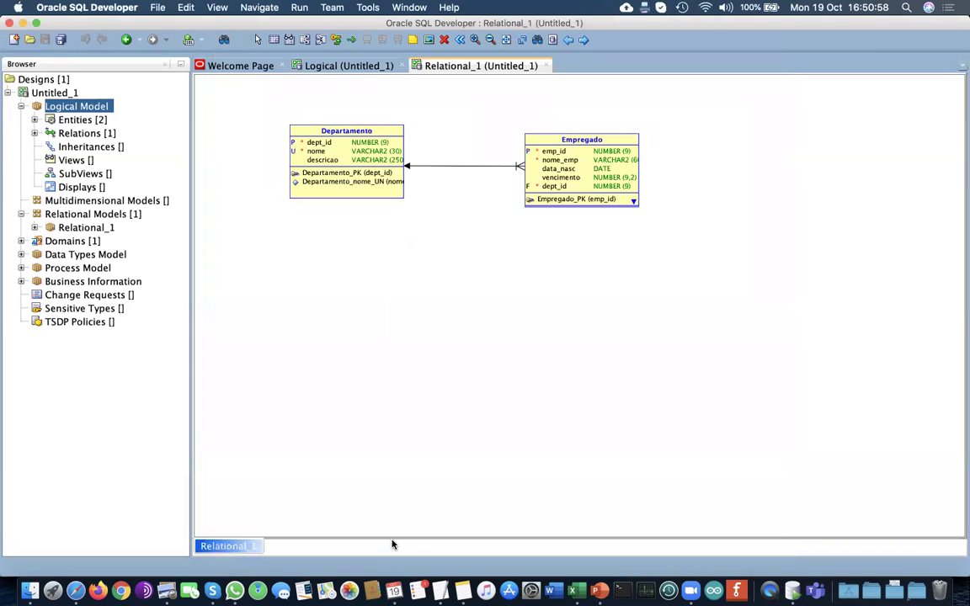
Enlarge the Departamento and Empregado tables in the relational diagram so all their columns and keys fit
{"action": "left_click", "coordinate": [379, 180]}
{"action": "left_click_drag", "start_coordinate": [405, 201], "coordinate": [415, 198]}
{"action": "left_click", "coordinate": [563, 189]}
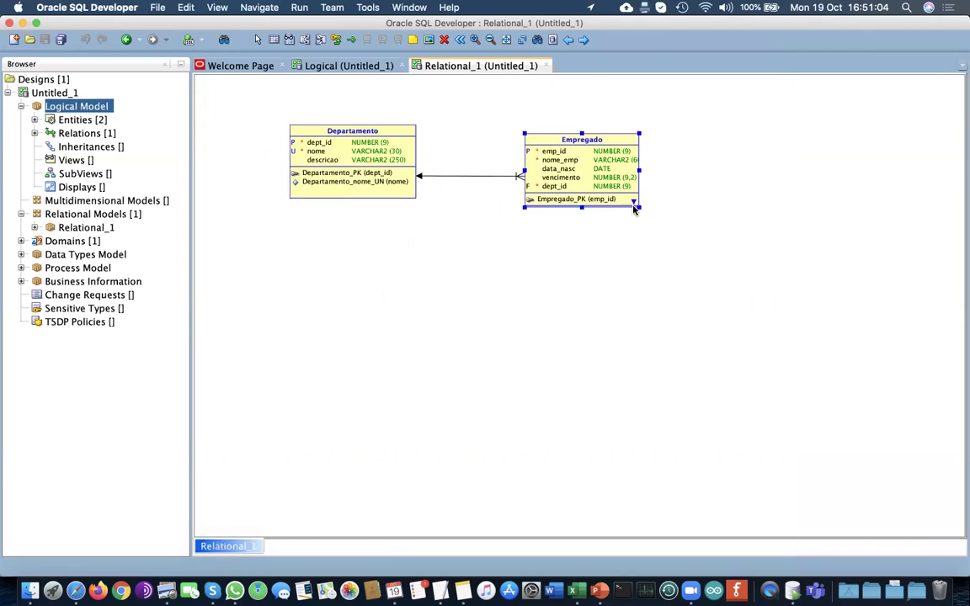
{"action": "left_click_drag", "start_coordinate": [639, 207], "coordinate": [674, 219]}
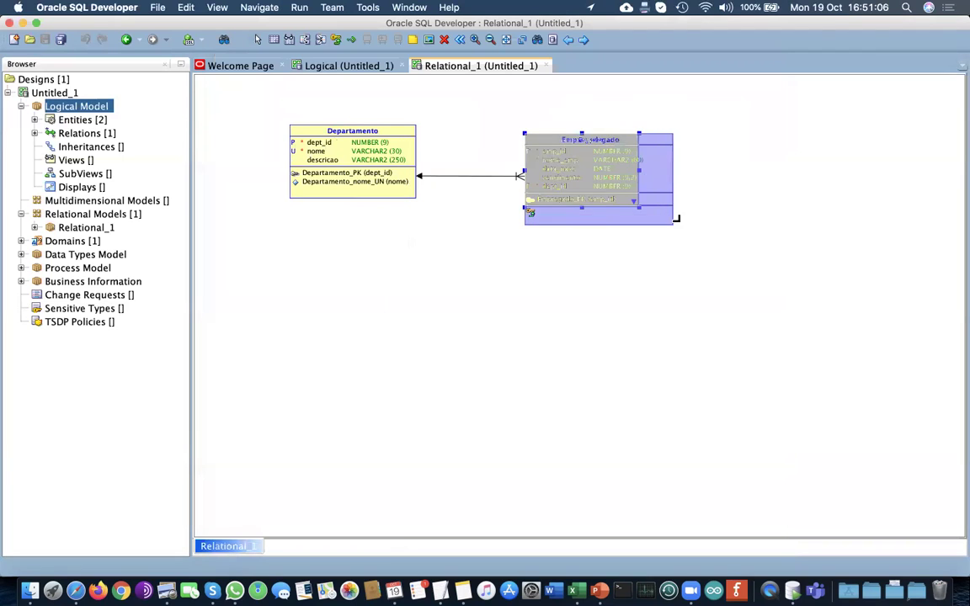
{"action": "left_click", "coordinate": [576, 266]}
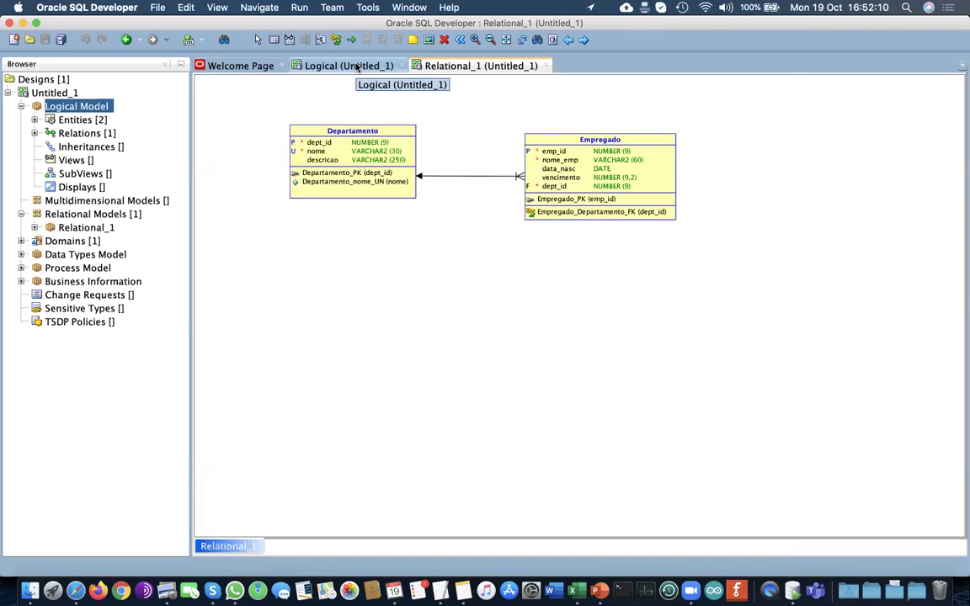
In the logical model, make the target end of the Departamento–Empregado relation optional and accept the relation properties
{"action": "left_click", "coordinate": [357, 68]}
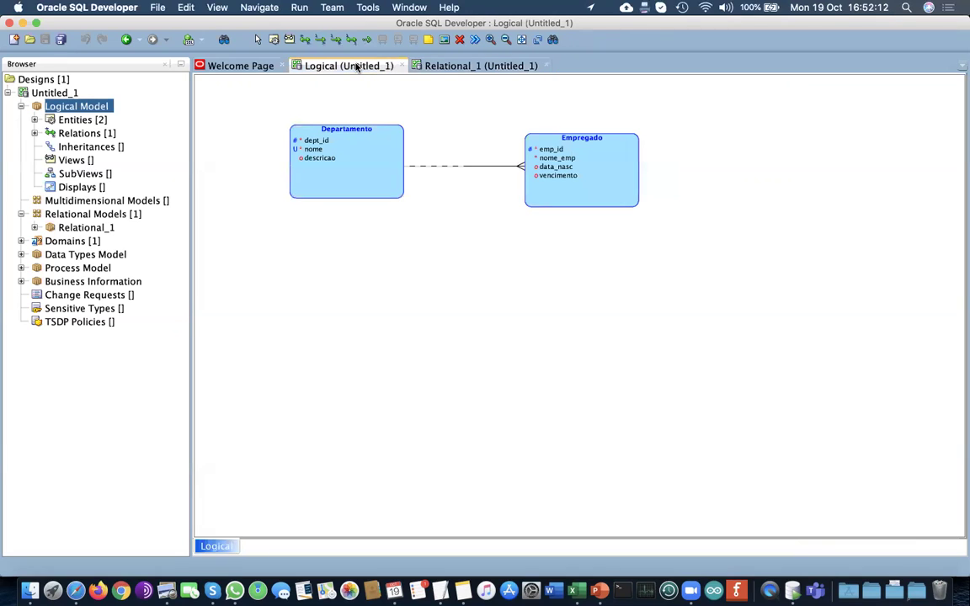
{"action": "double_click", "coordinate": [494, 168]}
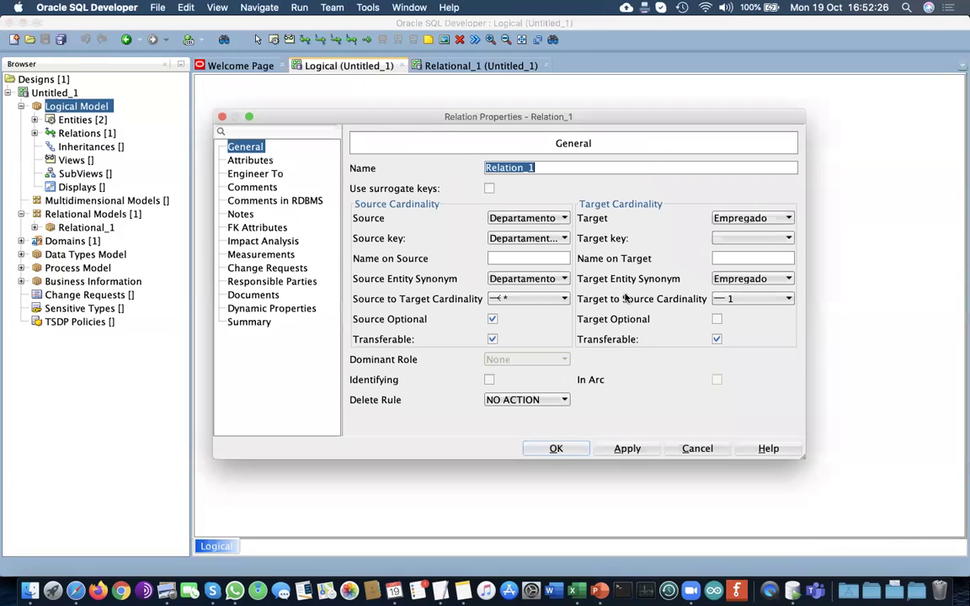
{"action": "left_click", "coordinate": [717, 319]}
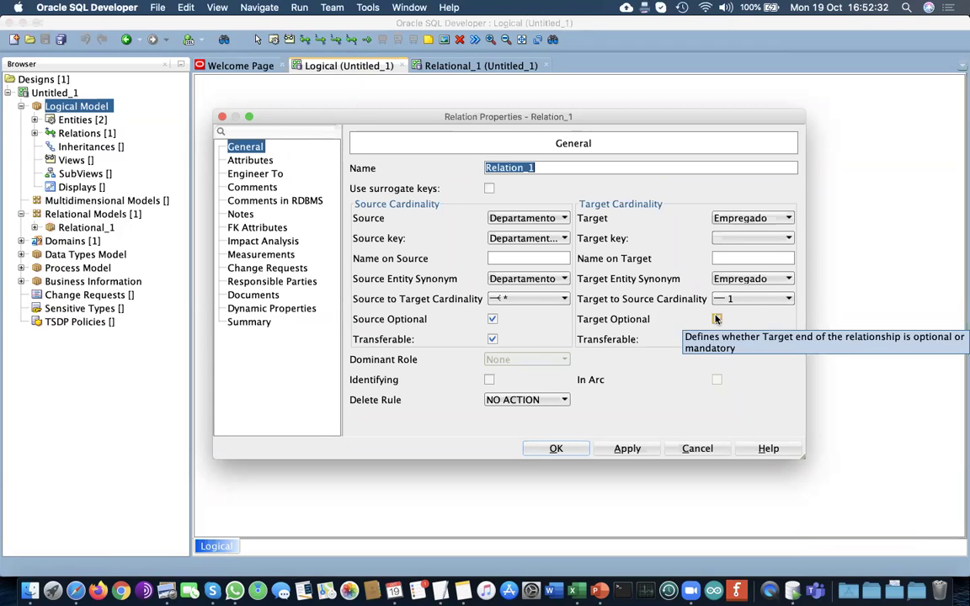
{"action": "left_click", "coordinate": [716, 319]}
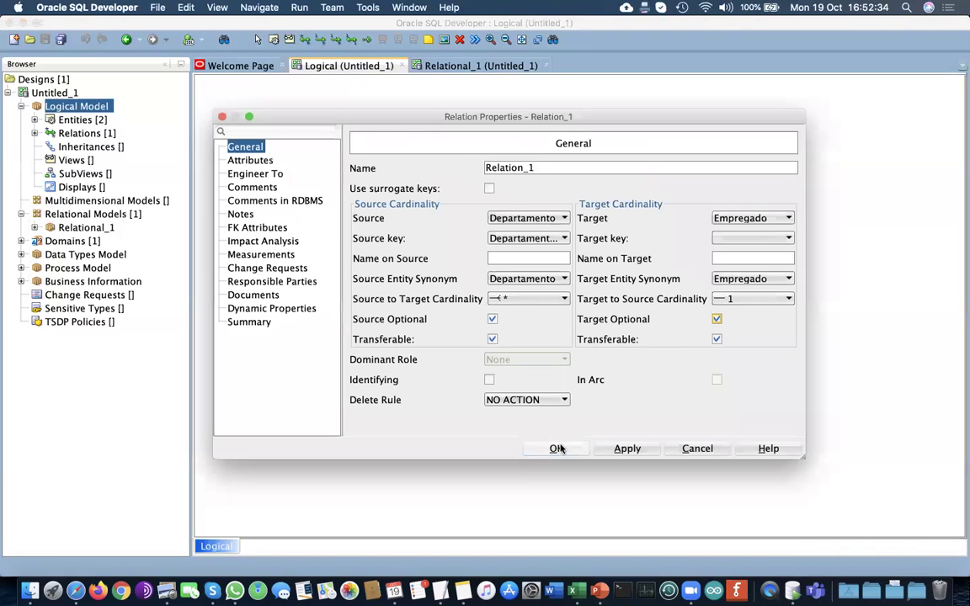
{"action": "left_click", "coordinate": [558, 448]}
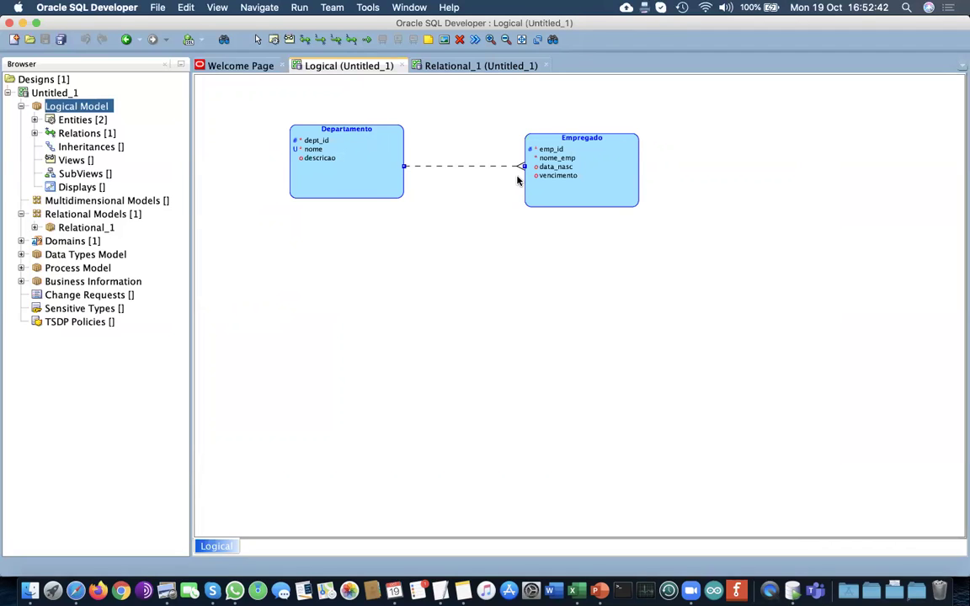
Engineer the logical model into Relational_1 again to carry over the optional relation
{"action": "left_click", "coordinate": [474, 41]}
{"action": "left_click", "coordinate": [476, 41]}
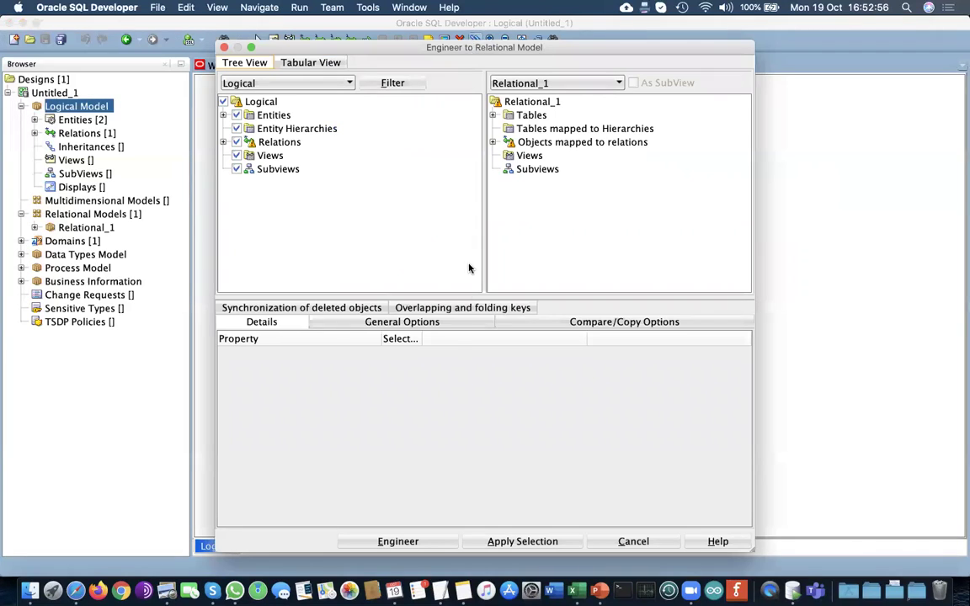
{"action": "left_click", "coordinate": [401, 543]}
{"action": "left_click", "coordinate": [400, 543]}
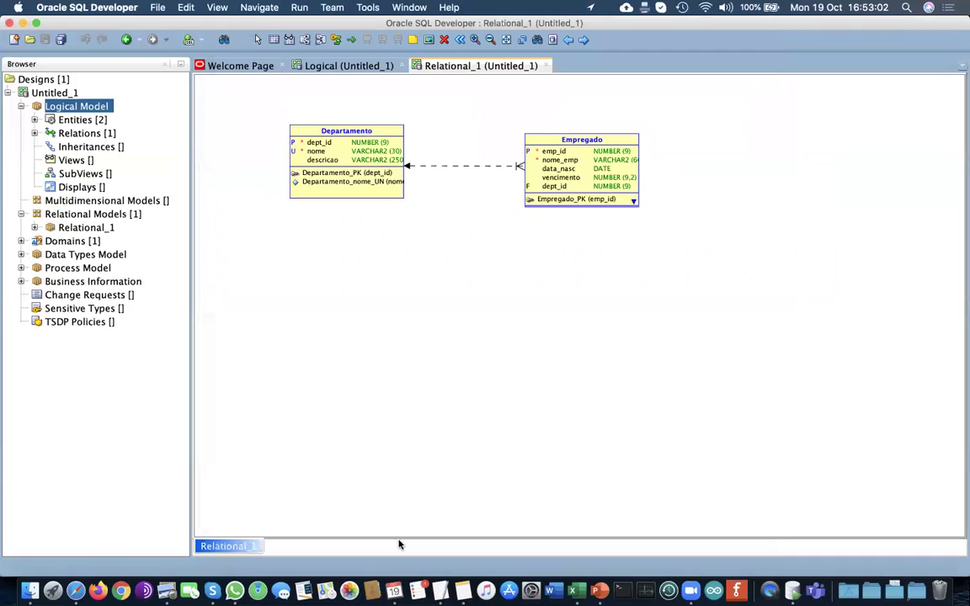
Resize the regenerated Empregado and Departamento tables so their column types, unique key and foreign key show in full
{"action": "left_click", "coordinate": [576, 183]}
{"action": "left_click_drag", "start_coordinate": [637, 204], "coordinate": [675, 217]}
{"action": "left_click", "coordinate": [353, 149]}
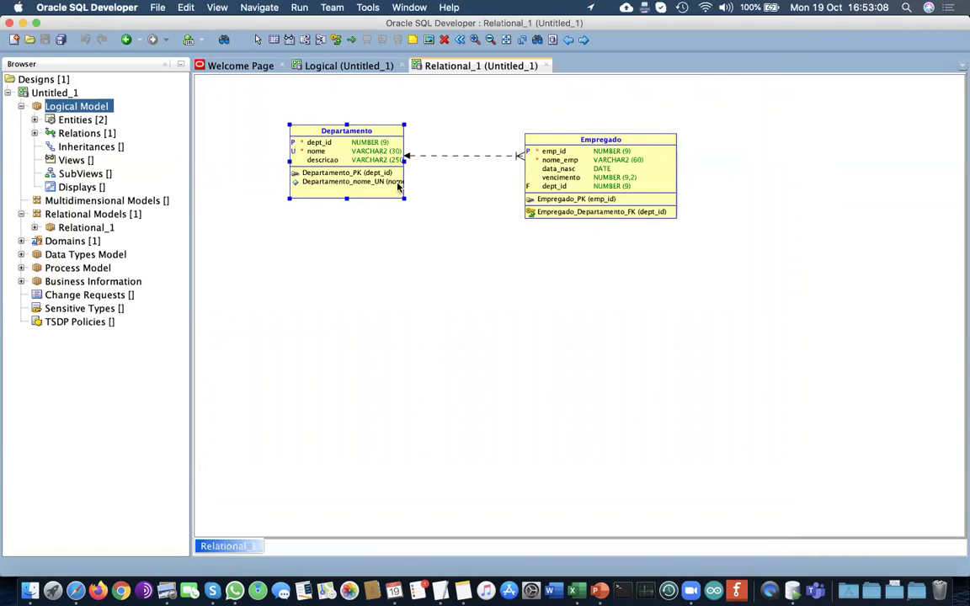
{"action": "left_click_drag", "start_coordinate": [403, 197], "coordinate": [415, 194]}
{"action": "left_click", "coordinate": [558, 192]}
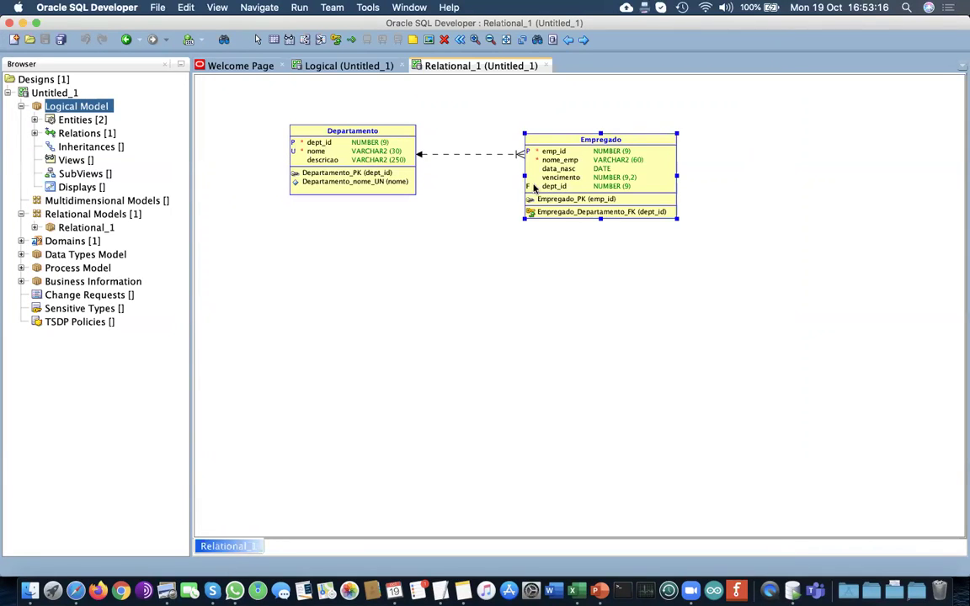
{"action": "left_click", "coordinate": [505, 252]}
Bring up the Data Modeler file operations for the current design
{"action": "left_click", "coordinate": [159, 9]}
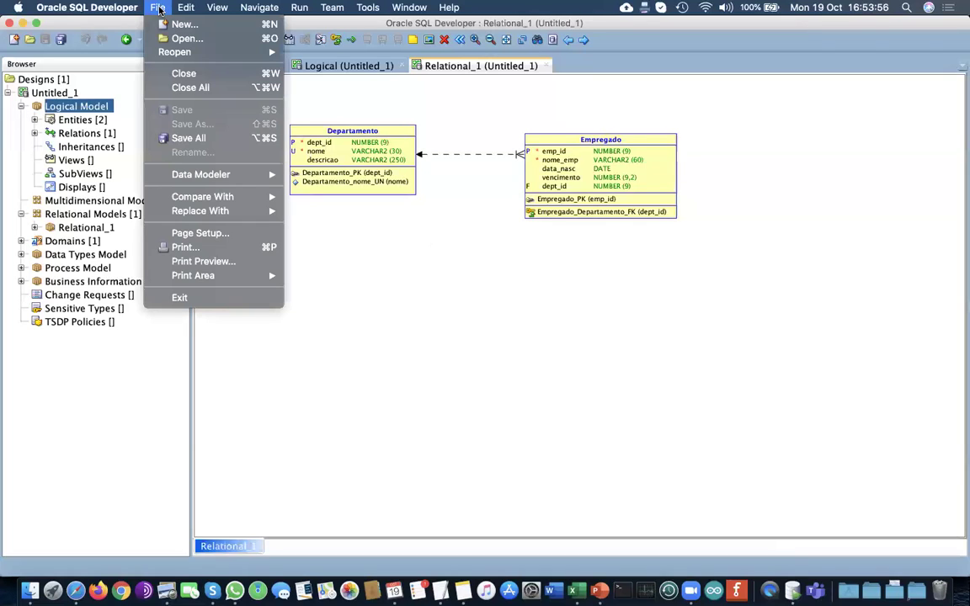
{"action": "mouse_move", "coordinate": [222, 177]}
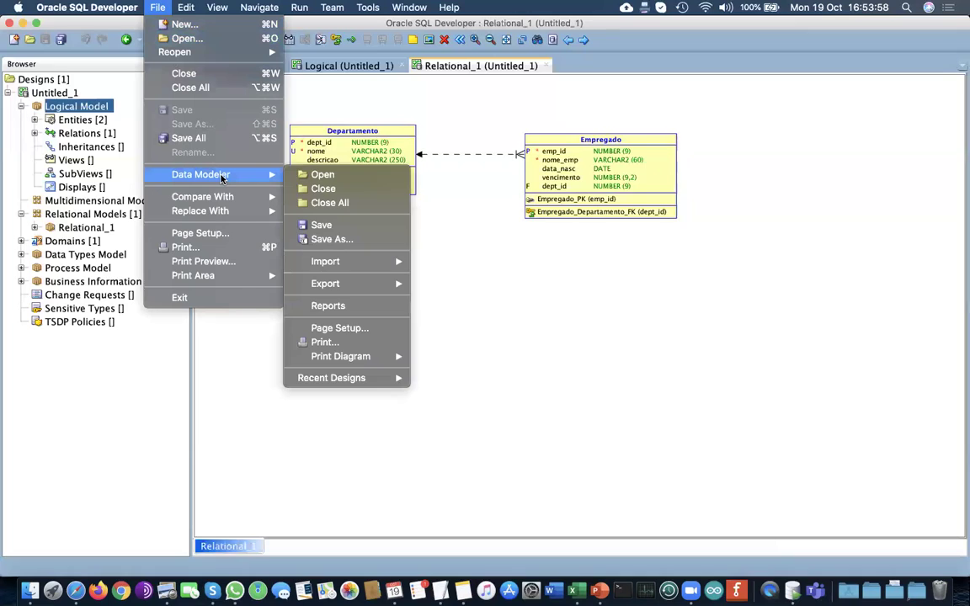